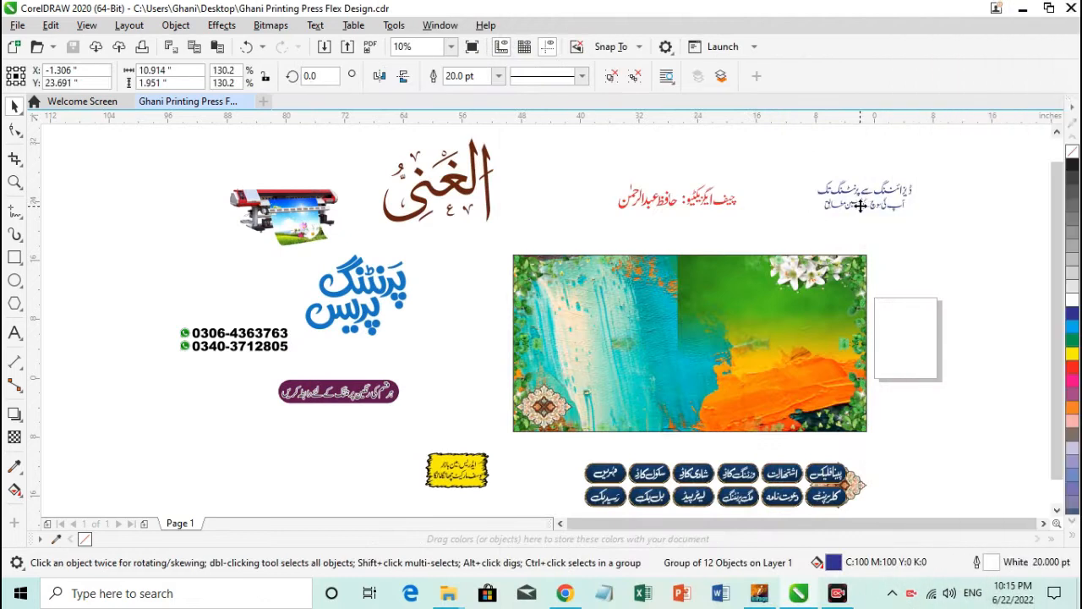
# Group the two lines of the blue Urdu tagline outside the banner into one object.
pyautogui.click(835, 188)
pyautogui.moveTo(929, 226); pyautogui.dragTo(929, 225)
pyautogui.click(891, 280)
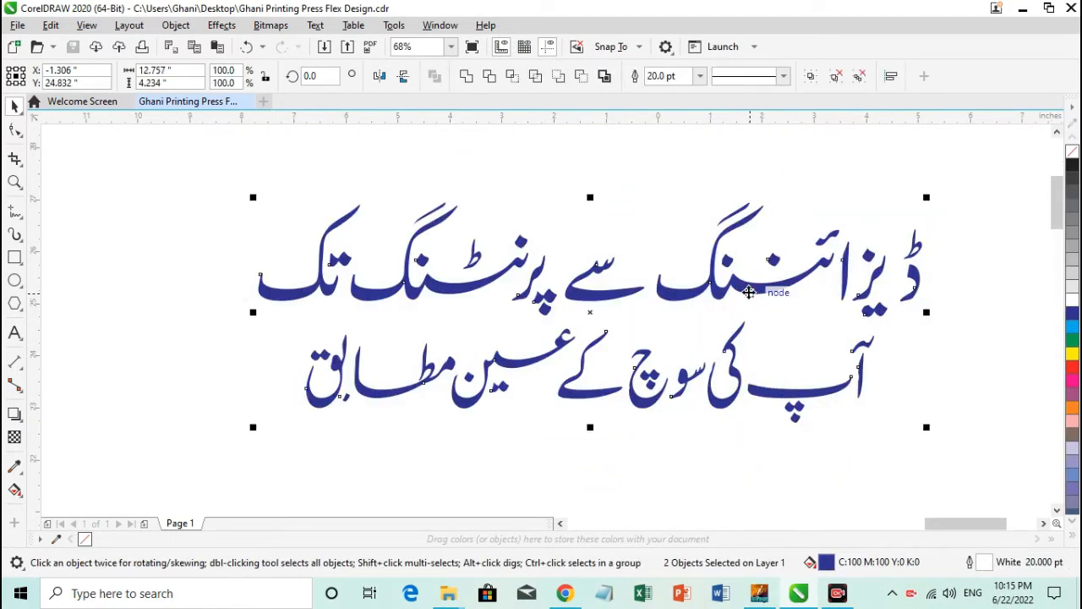
pyautogui.press('F4')
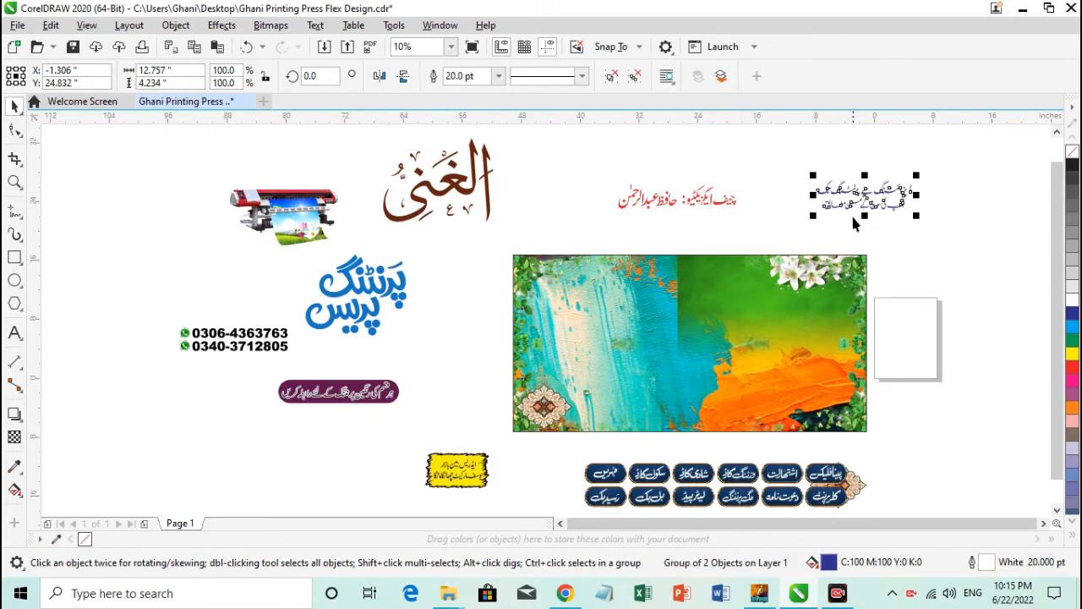
# Move the grouped tagline into the banner's upper-right corner and enlarge it to about 14.6 inches wide.
pyautogui.moveTo(856, 203); pyautogui.dragTo(746, 302)
pyautogui.press('F2')
pyautogui.moveTo(719, 240); pyautogui.dragTo(890, 328)
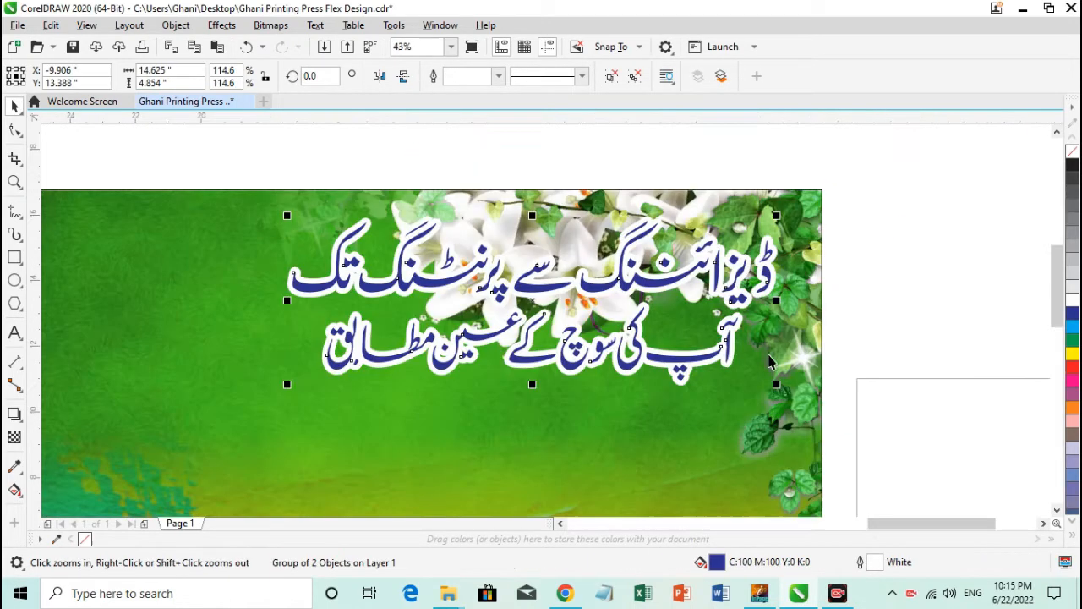
pyautogui.moveTo(676, 372); pyautogui.dragTo(699, 367)
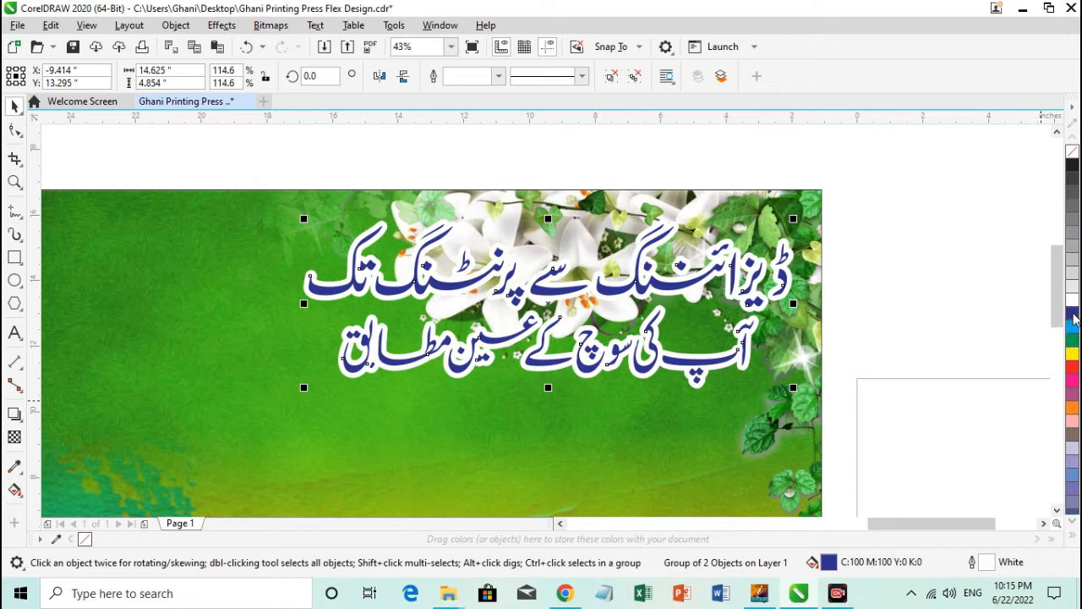
# Recolour the tagline's fill and outline to dark navy (C100 M98 Y25 K31).
pyautogui.click(1074, 317)
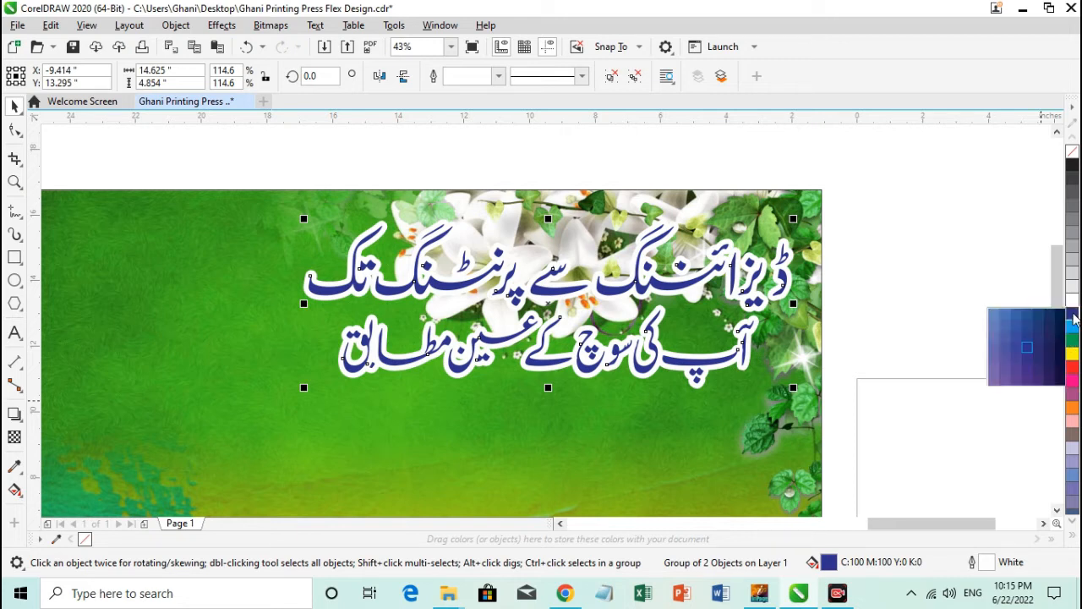
pyautogui.click(1054, 352)
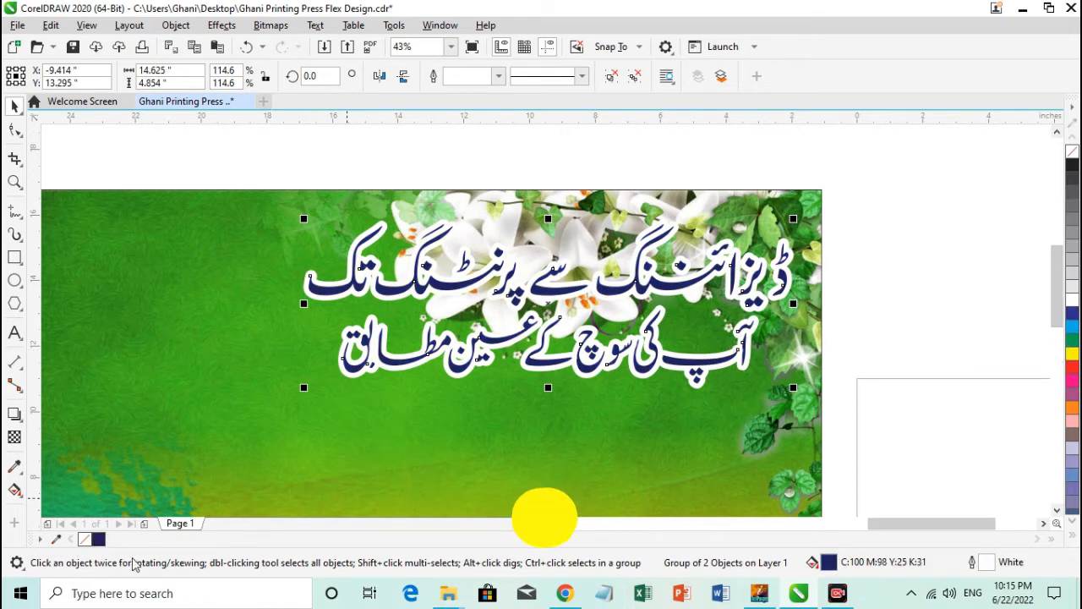
pyautogui.rightClick(99, 540)
pyautogui.press('F2')
pyautogui.moveTo(371, 286); pyautogui.dragTo(586, 425)
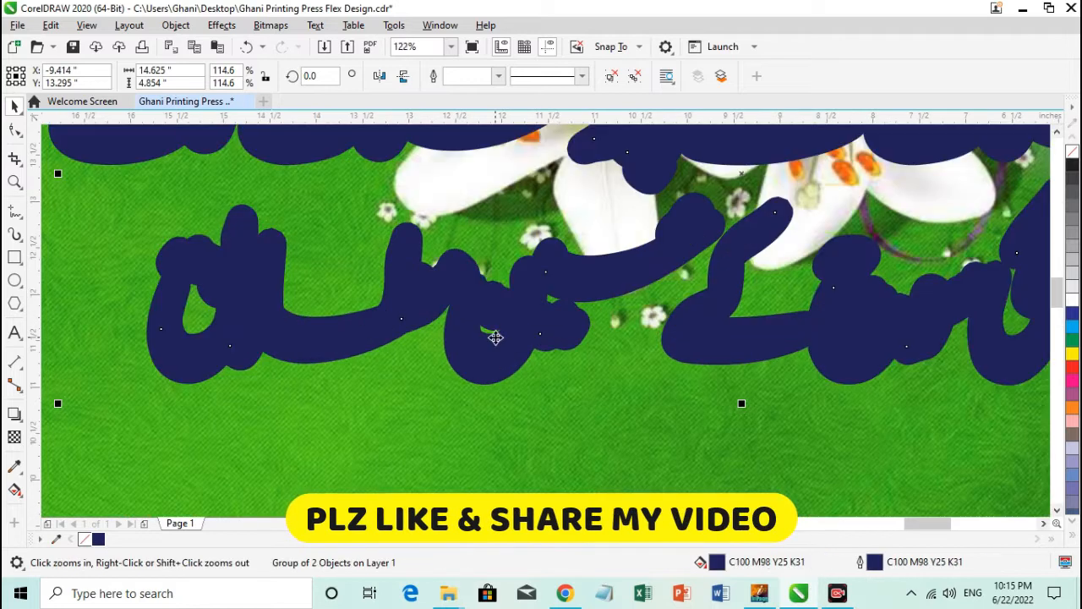
# Turn the tagline 30% grey as a shadow and offset a navy-filled, white-outlined copy slightly above it.
pyautogui.click(1072, 260)
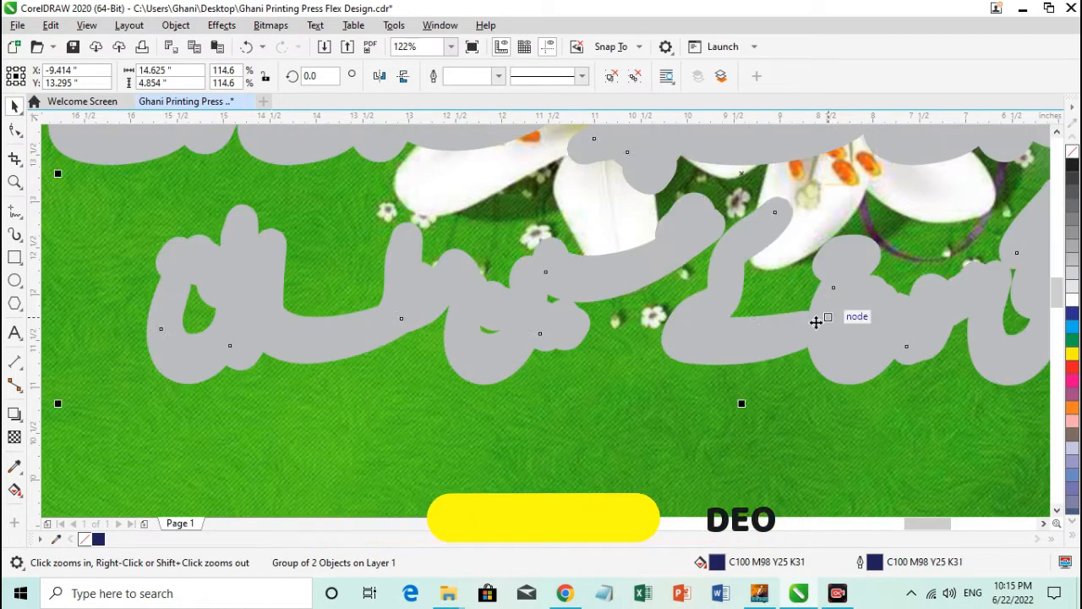
pyautogui.click(98, 540)
pyautogui.rightClick(1073, 303)
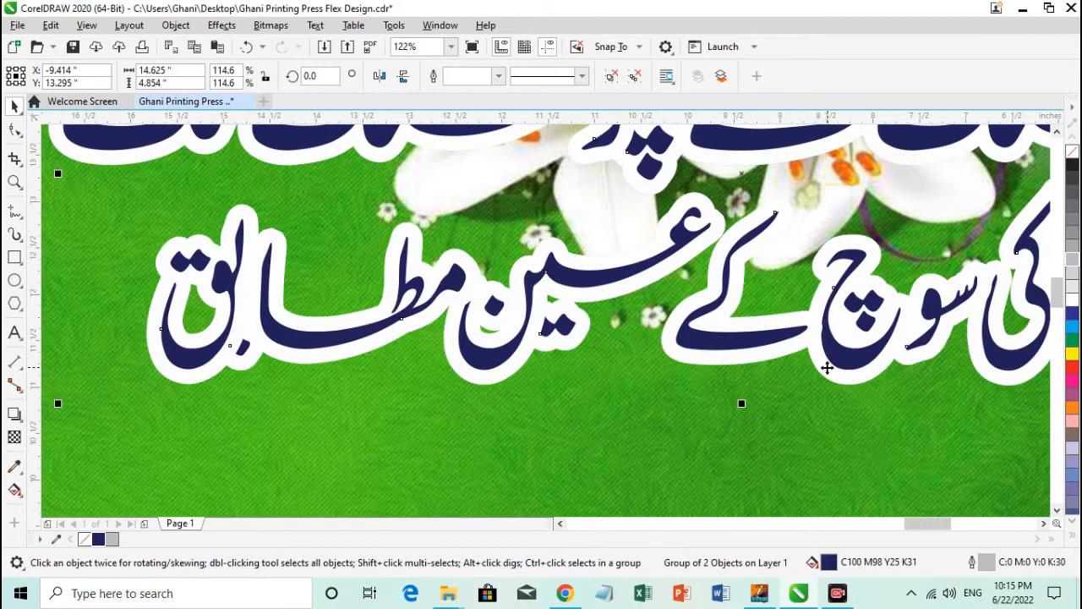
pyautogui.moveTo(826, 368); pyautogui.dragTo(827, 360)
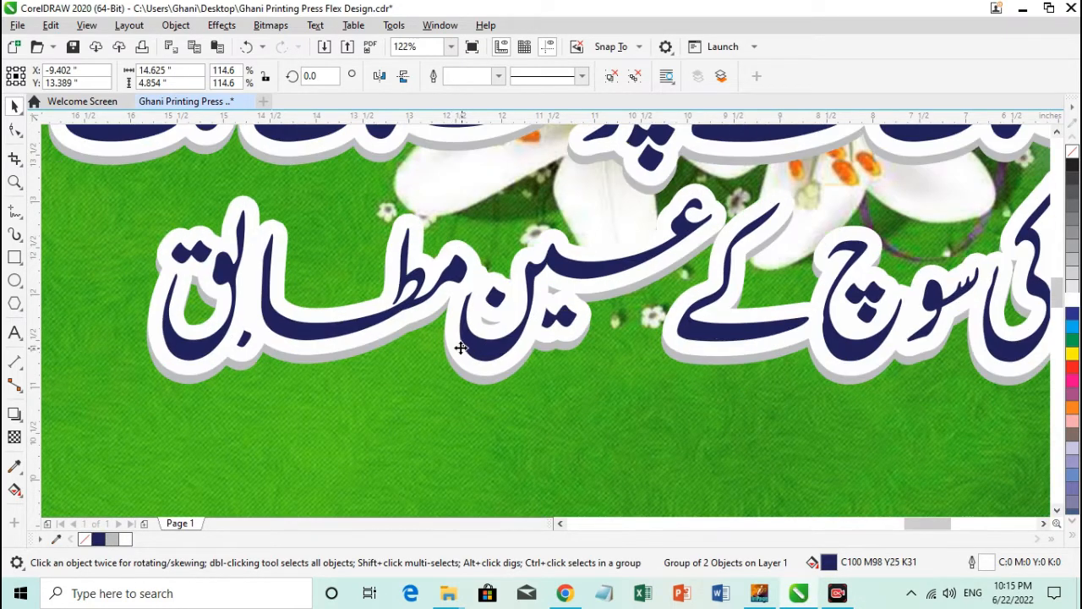
pyautogui.moveTo(461, 347); pyautogui.dragTo(458, 347)
pyautogui.press('F4')
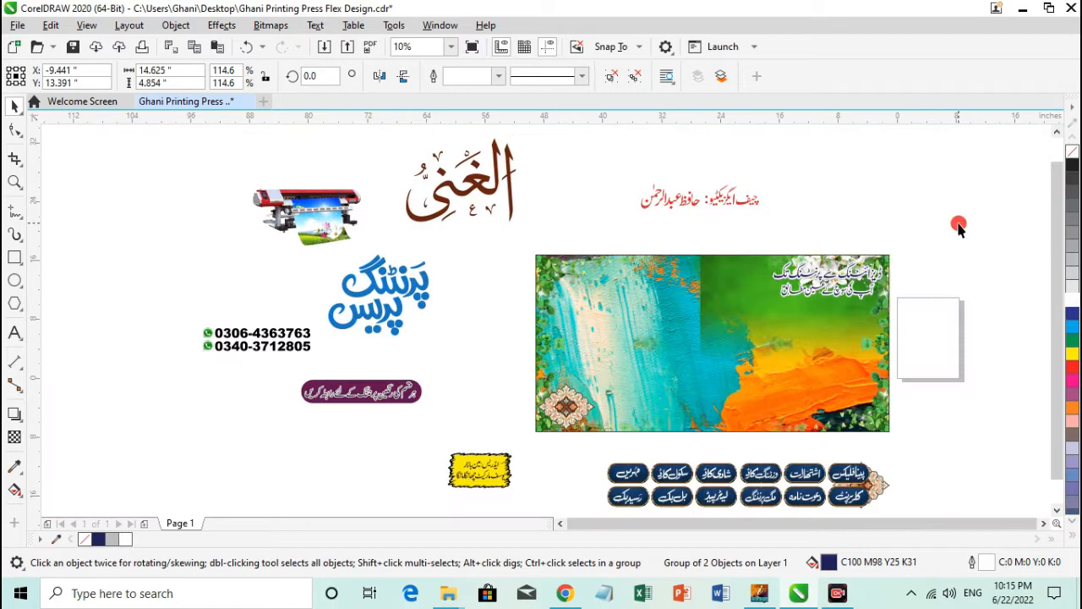
pyautogui.click(925, 242)
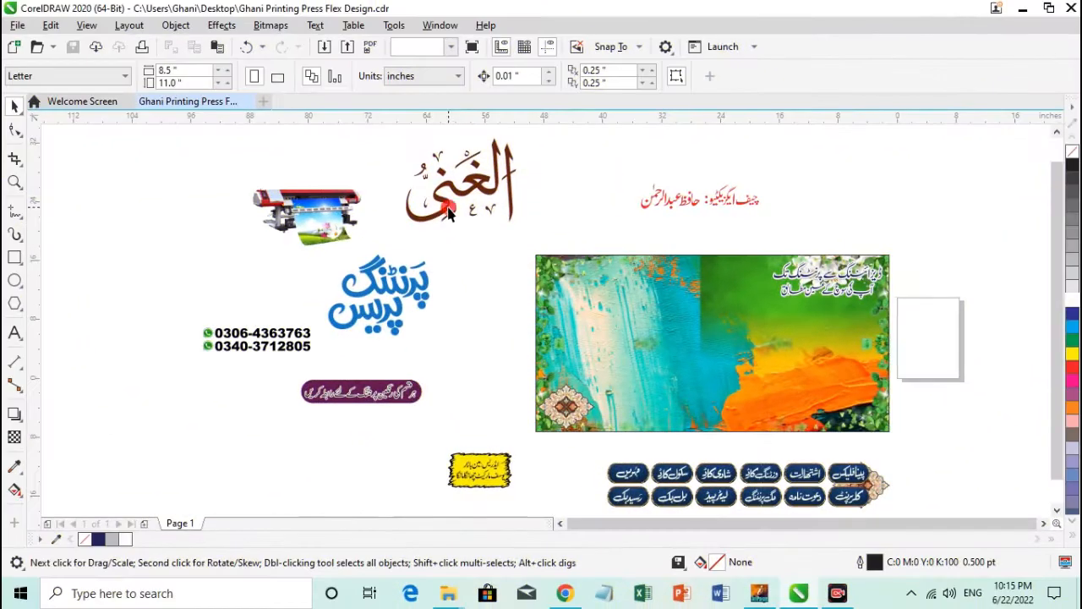
# Place the brown الغنی calligraphy and the blue پرنٹنگ پریس lettering side by side on the banner's right half.
pyautogui.moveTo(448, 215); pyautogui.dragTo(795, 395)
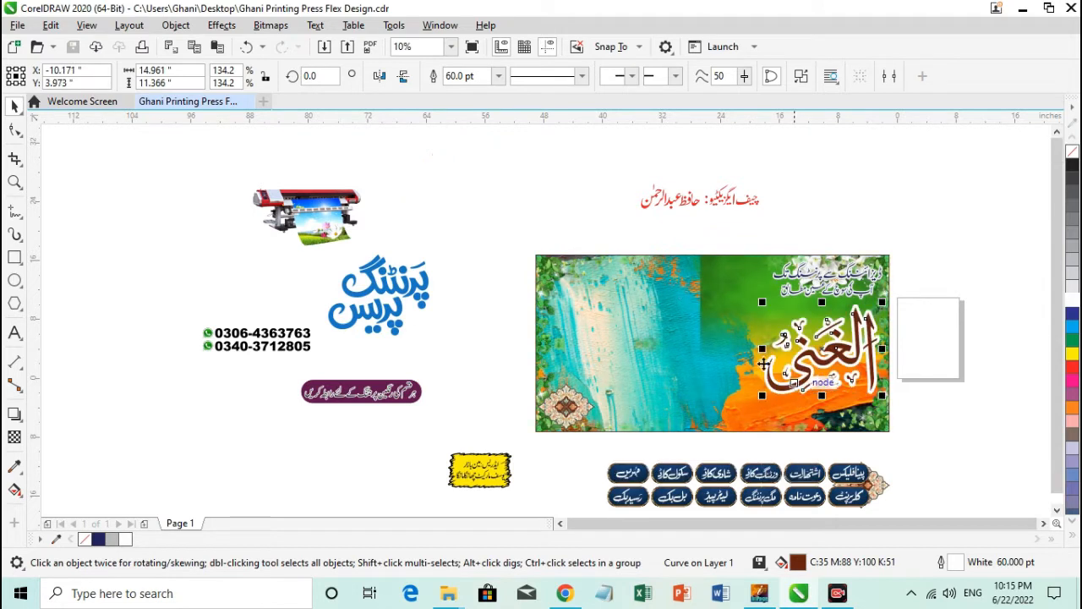
pyautogui.click(442, 258)
pyautogui.moveTo(418, 290); pyautogui.dragTo(751, 348)
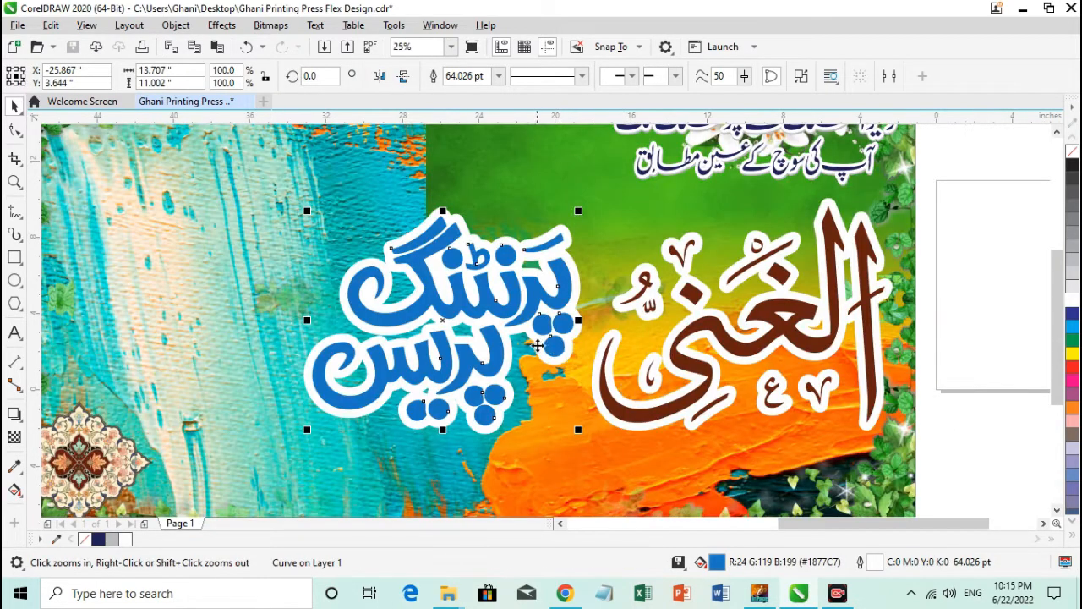
pyautogui.moveTo(559, 343); pyautogui.dragTo(569, 342)
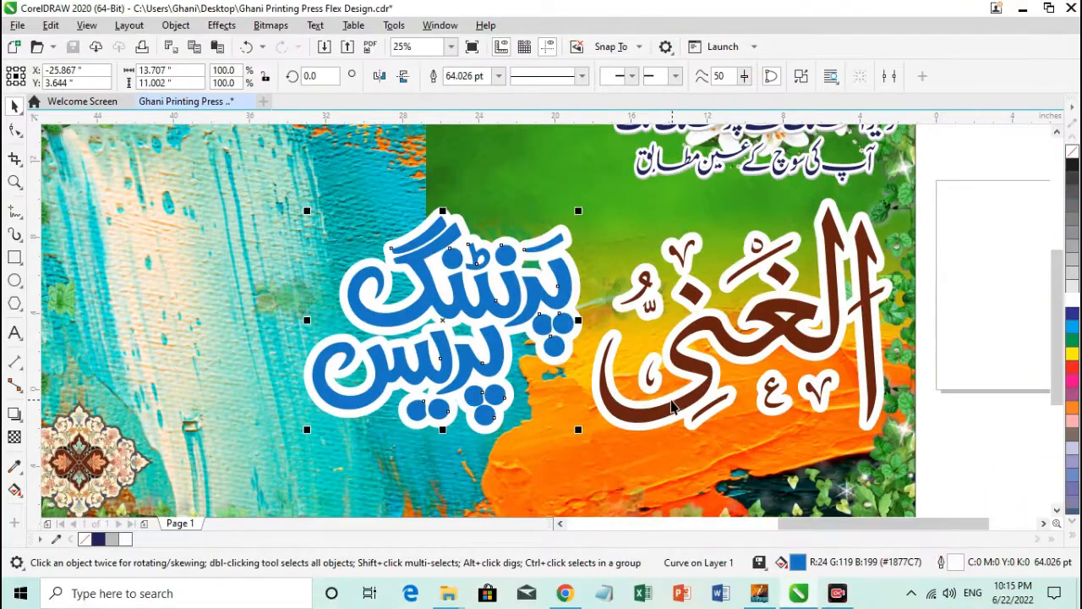
pyautogui.keyDown('shift'); pyautogui.click(658, 408); pyautogui.keyUp('shift')
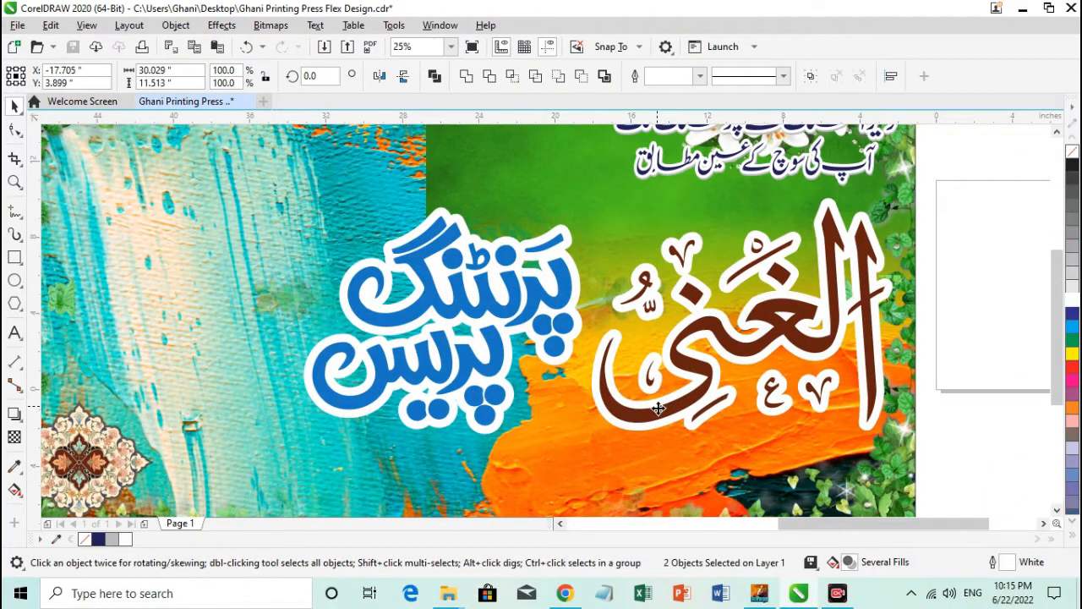
pyautogui.click(922, 445)
# Recolour the پرنٹنگ پریس lettering's fill and outline to navy (C100 M98 Y25 K31) and offset a copy slightly upward.
pyautogui.moveTo(558, 342); pyautogui.dragTo(553, 348)
pyautogui.click(100, 540)
pyautogui.rightClick(100, 540)
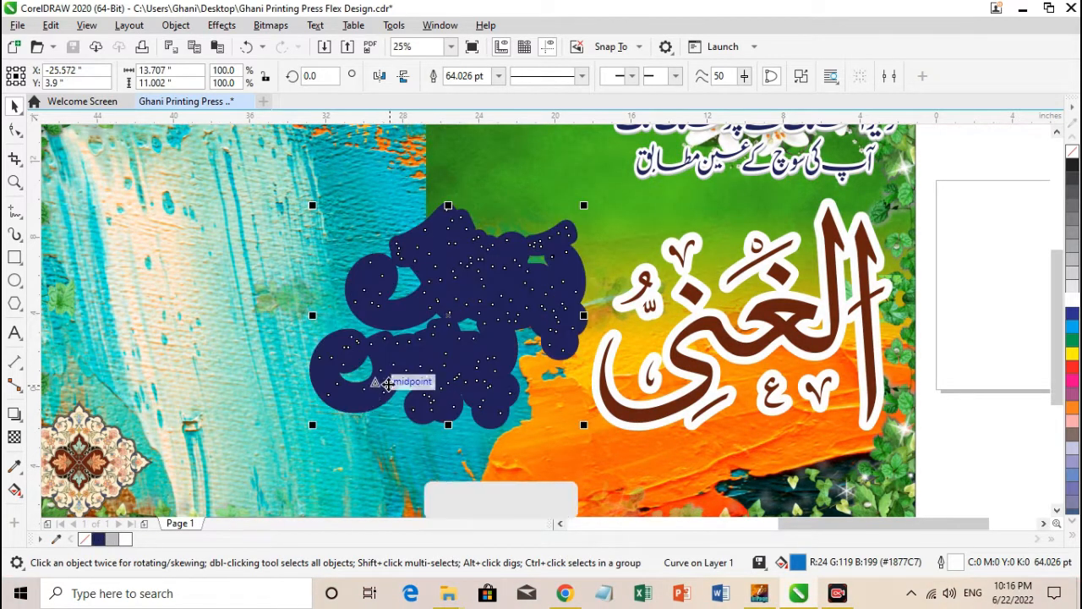
pyautogui.moveTo(384, 382); pyautogui.dragTo(388, 374)
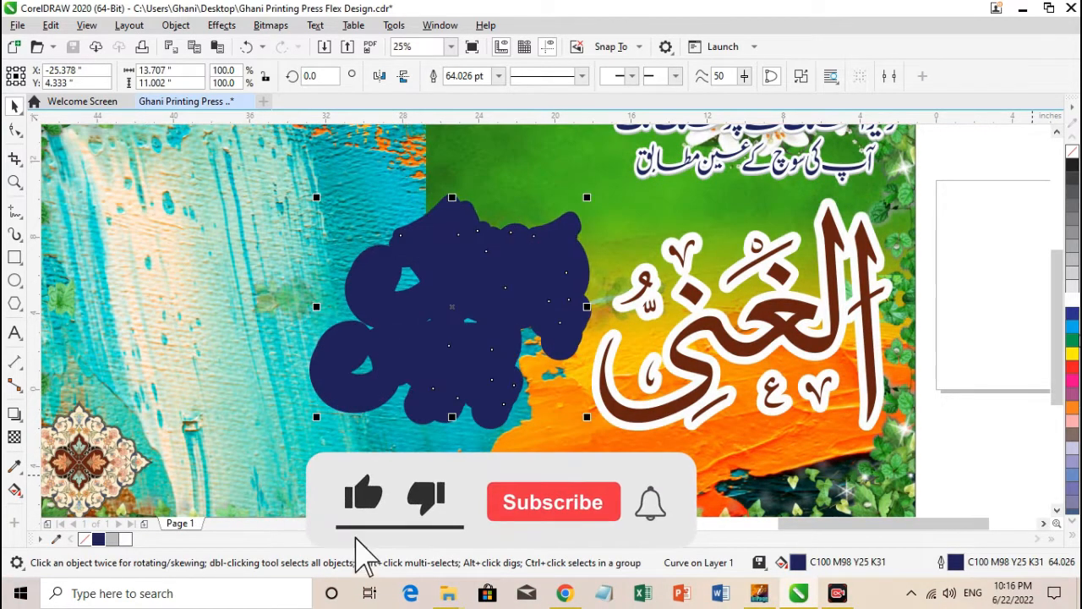
# Give the top copy of the پرنٹنگ پریس lettering a C100 M100 blue fill and white outline, leaving a narrow navy shadow.
pyautogui.click(1073, 319)
pyautogui.moveTo(496, 355); pyautogui.dragTo(489, 363)
pyautogui.press('F2')
pyautogui.moveTo(380, 343); pyautogui.dragTo(570, 455)
pyautogui.moveTo(448, 356); pyautogui.dragTo(447, 349)
pyautogui.press('F4')
# Change the top پرنٹنگ پریس lettering's fill to cyan (C100 M0 Y0 K0).
pyautogui.press('F2')
pyautogui.moveTo(685, 282); pyautogui.dragTo(932, 394)
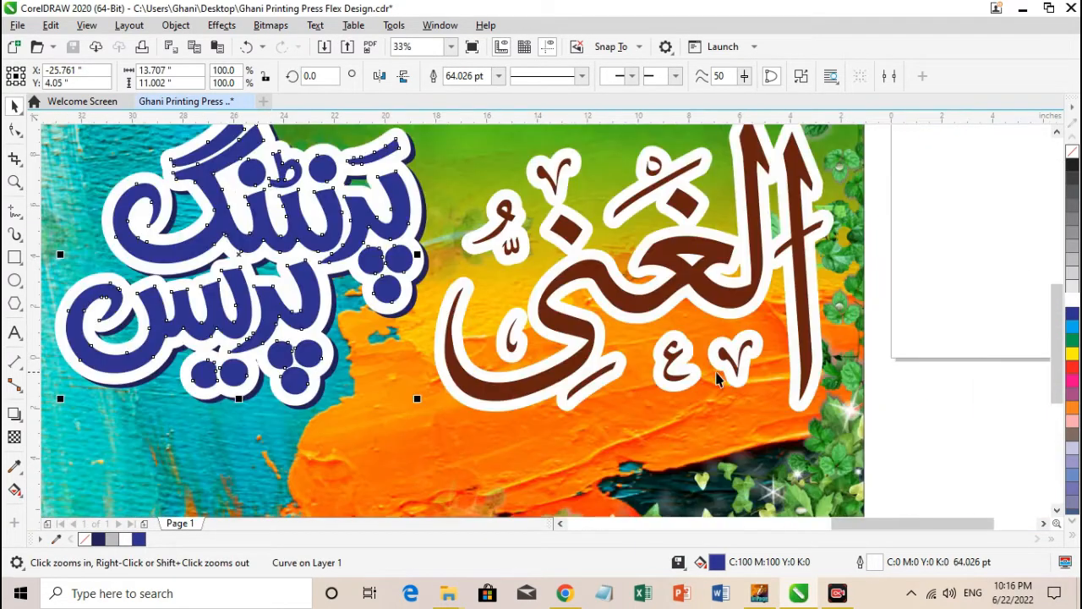
pyautogui.click(552, 371)
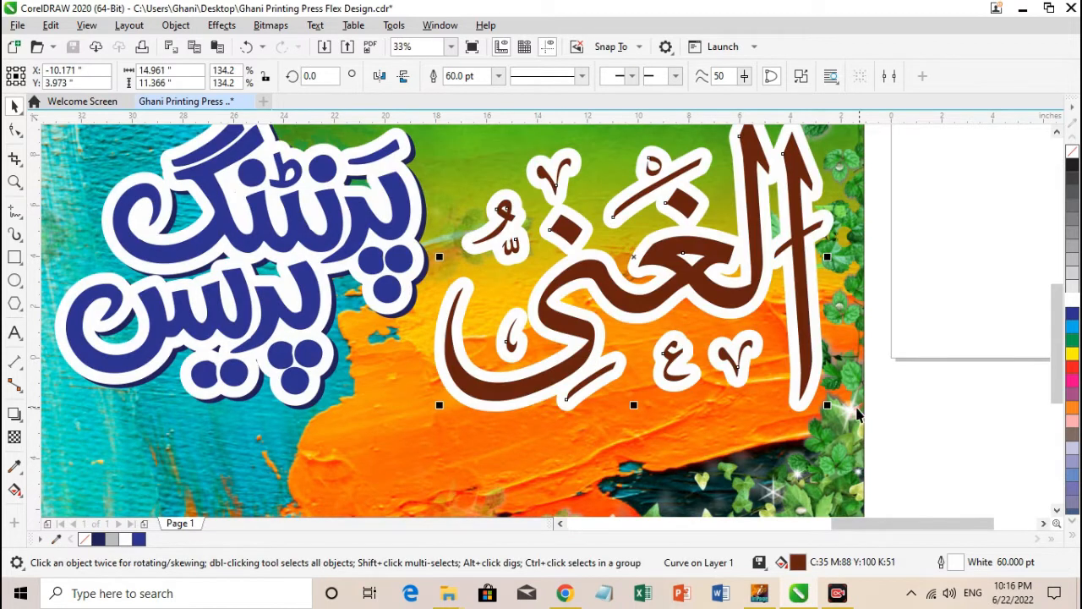
pyautogui.moveTo(829, 406); pyautogui.dragTo(830, 407)
pyautogui.click(410, 257)
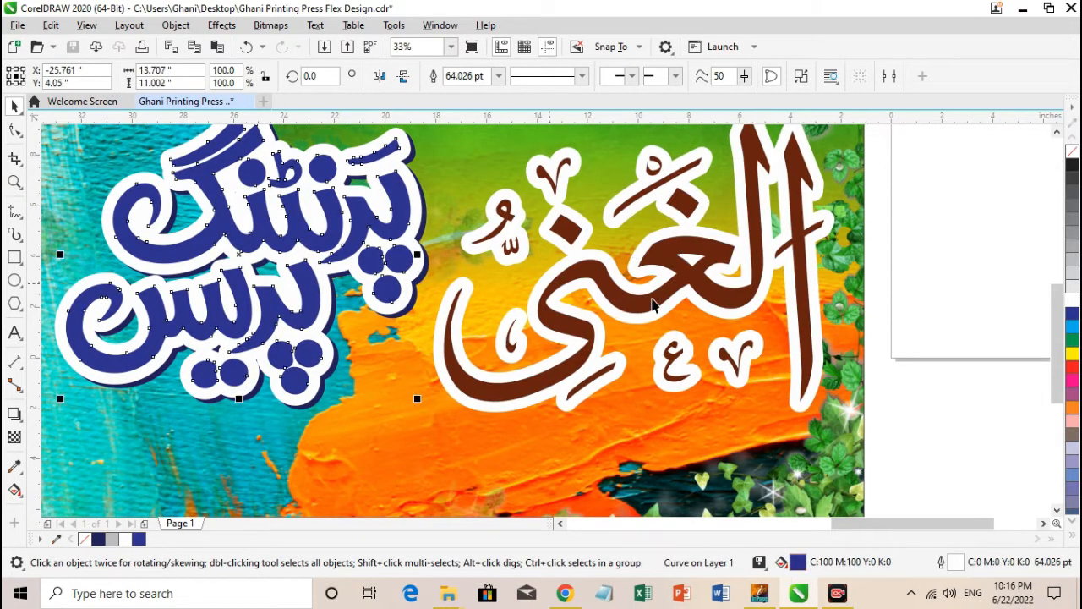
pyautogui.click(1072, 326)
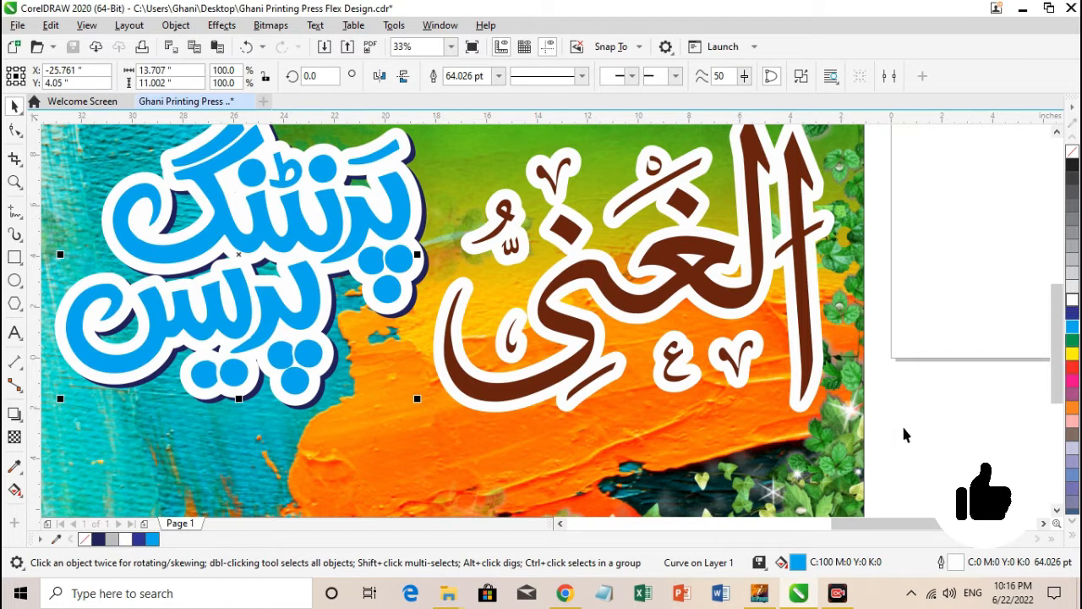
# Save the document and nudge the الغنی and پرنٹنگ پریس lettering together slightly on the banner.
pyautogui.press('F4')
pyautogui.press('Escape')
pyautogui.hotkey('ctrl', 's')
pyautogui.click(744, 320)
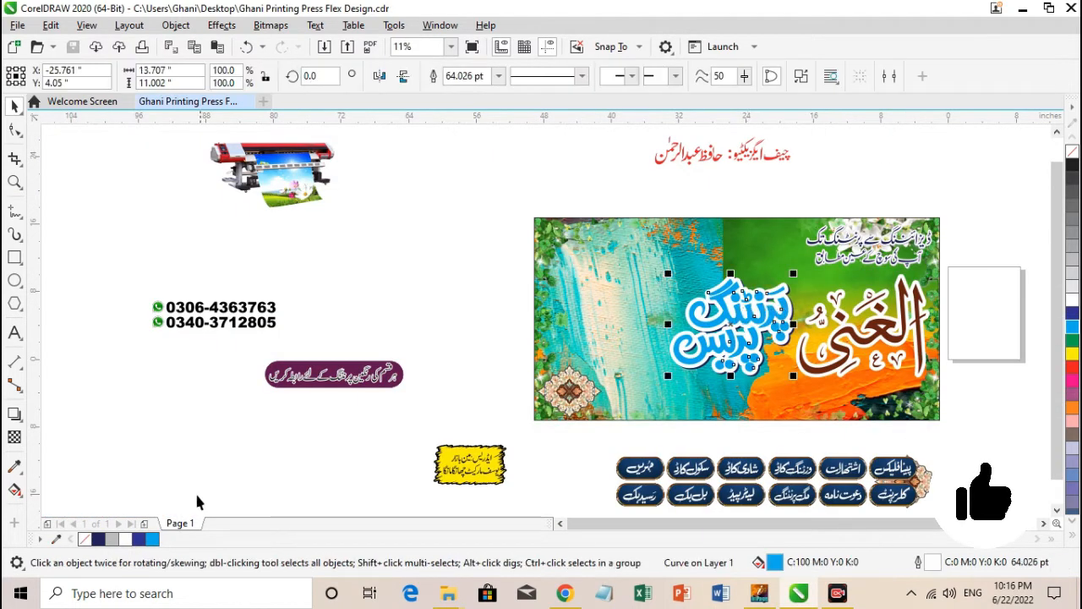
pyautogui.click(186, 449)
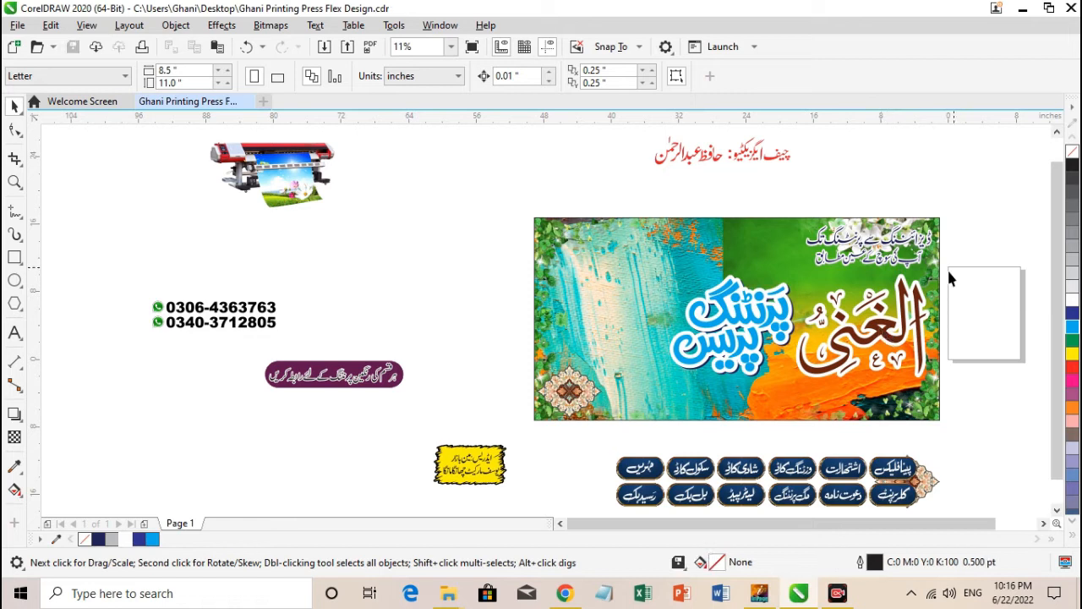
pyautogui.moveTo(626, 396); pyautogui.dragTo(615, 404)
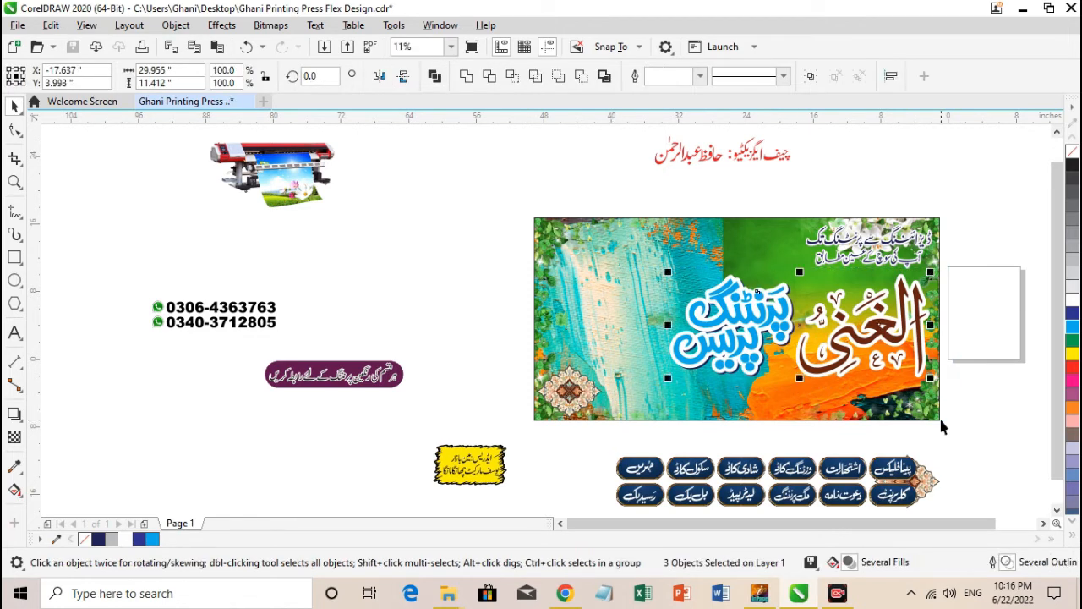
pyautogui.click(982, 422)
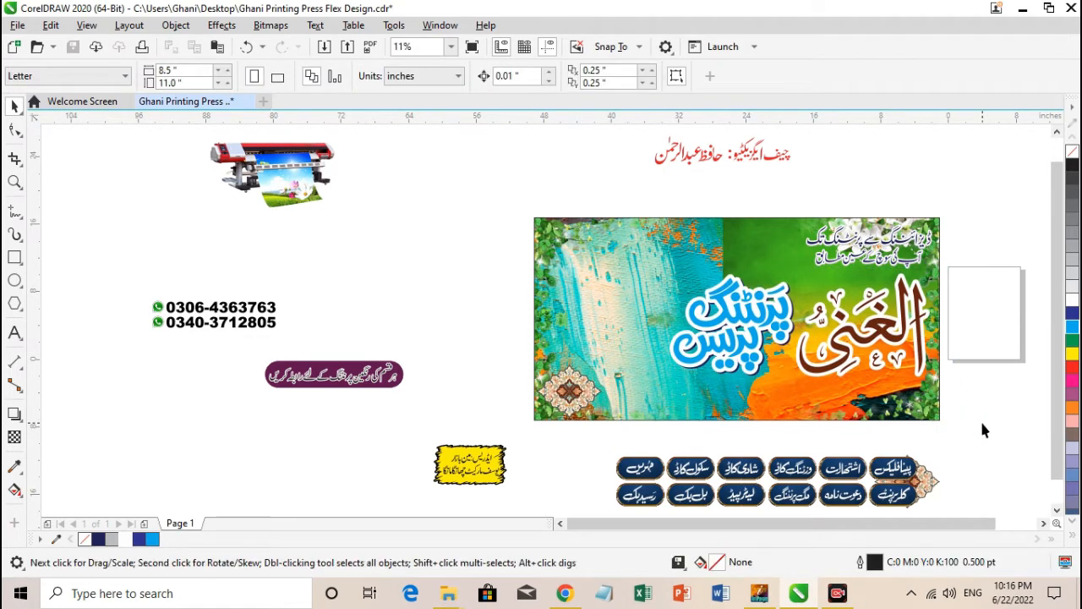
# Move the red chief executive title and name to the banner's top middle and adjust the position of both parts.
pyautogui.click(726, 156)
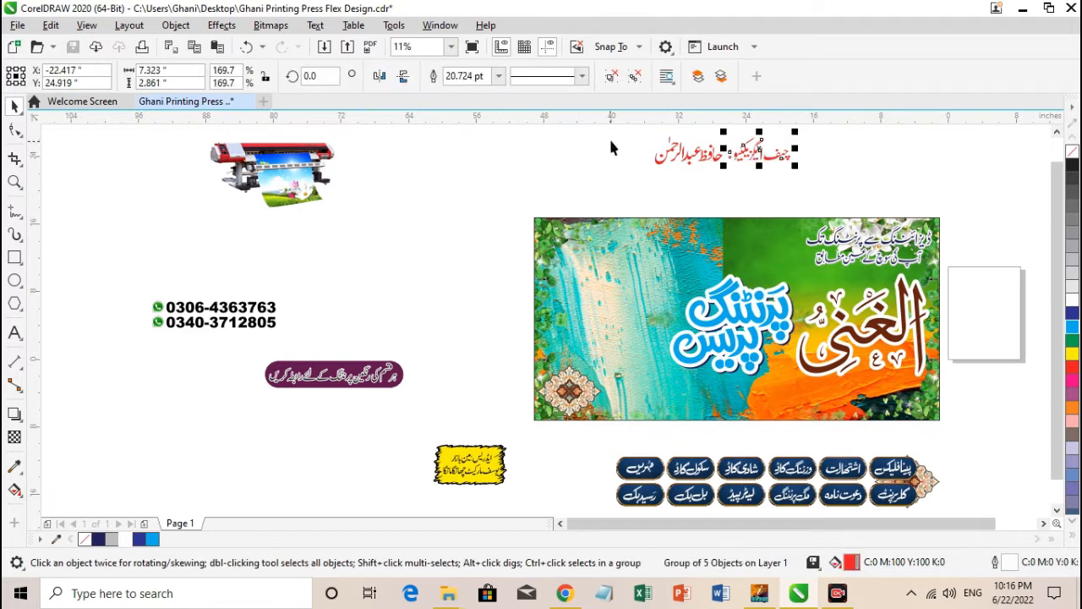
pyautogui.press('F2')
pyautogui.moveTo(628, 132); pyautogui.dragTo(871, 200)
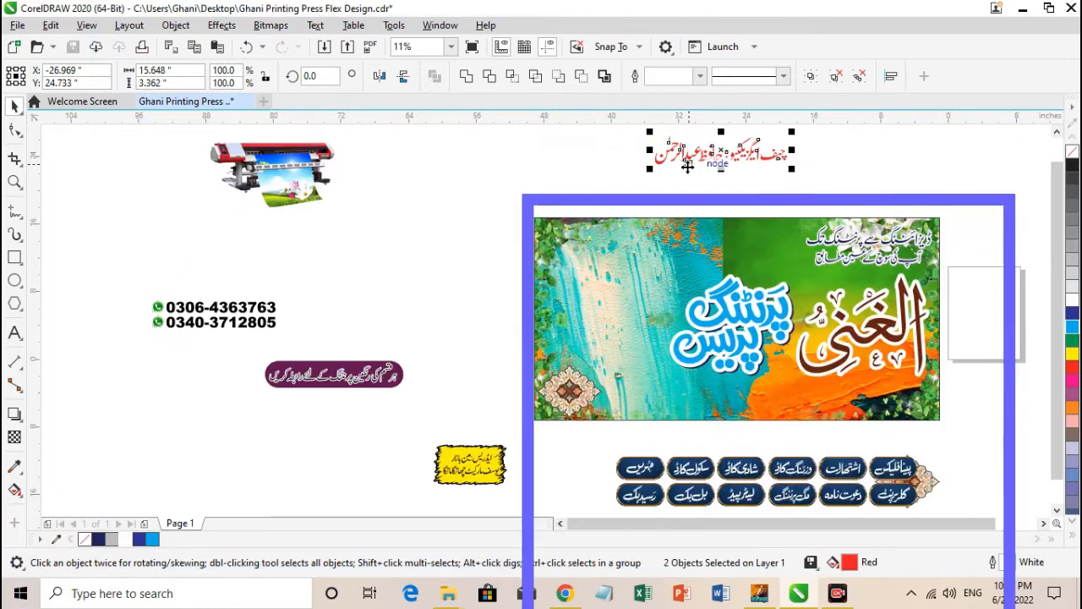
pyautogui.moveTo(687, 166); pyautogui.dragTo(705, 250)
pyautogui.press('F2')
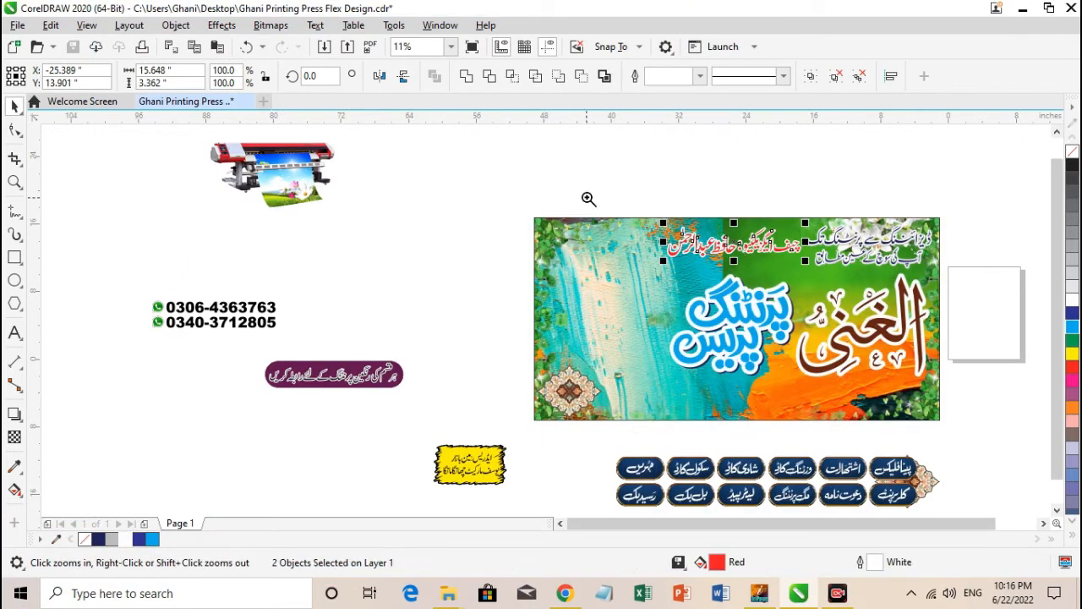
pyautogui.moveTo(587, 198); pyautogui.dragTo(851, 293)
pyautogui.moveTo(766, 338); pyautogui.dragTo(764, 349)
pyautogui.press('Escape')
pyautogui.moveTo(580, 349); pyautogui.dragTo(578, 355)
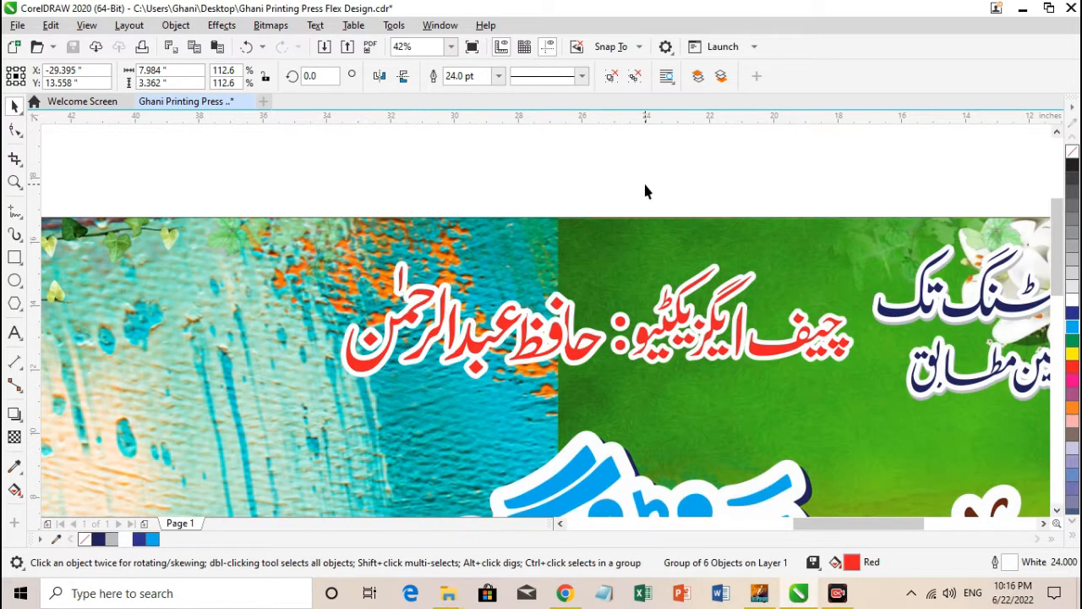
# Fill the chief executive title text with black (C100 M100 Y100 K100), leaving the name red.
pyautogui.click(1070, 537)
pyautogui.click(1057, 271)
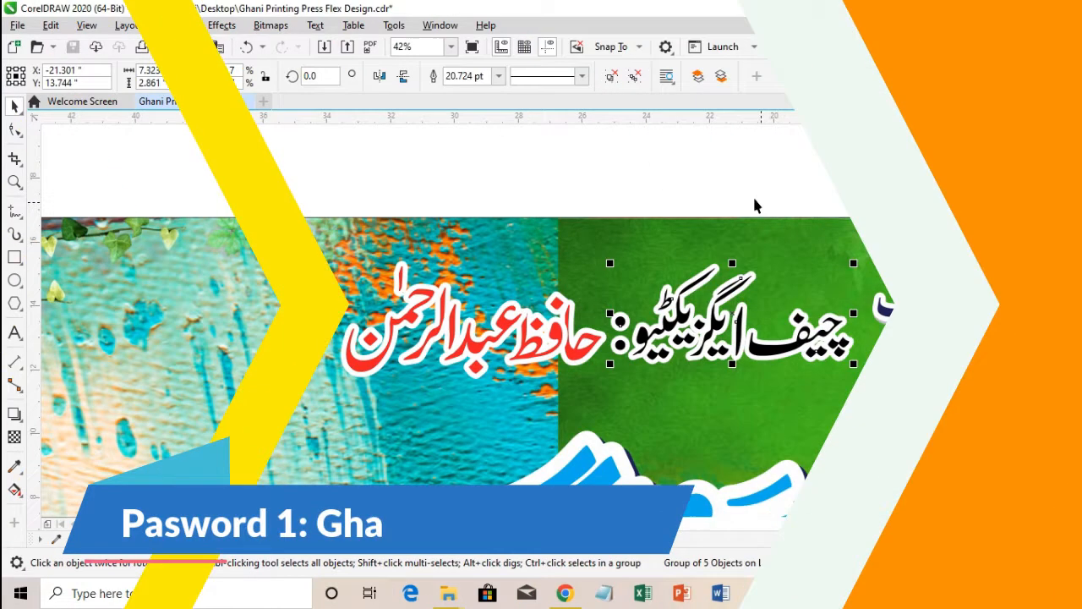
pyautogui.click(721, 180)
pyautogui.press('F4')
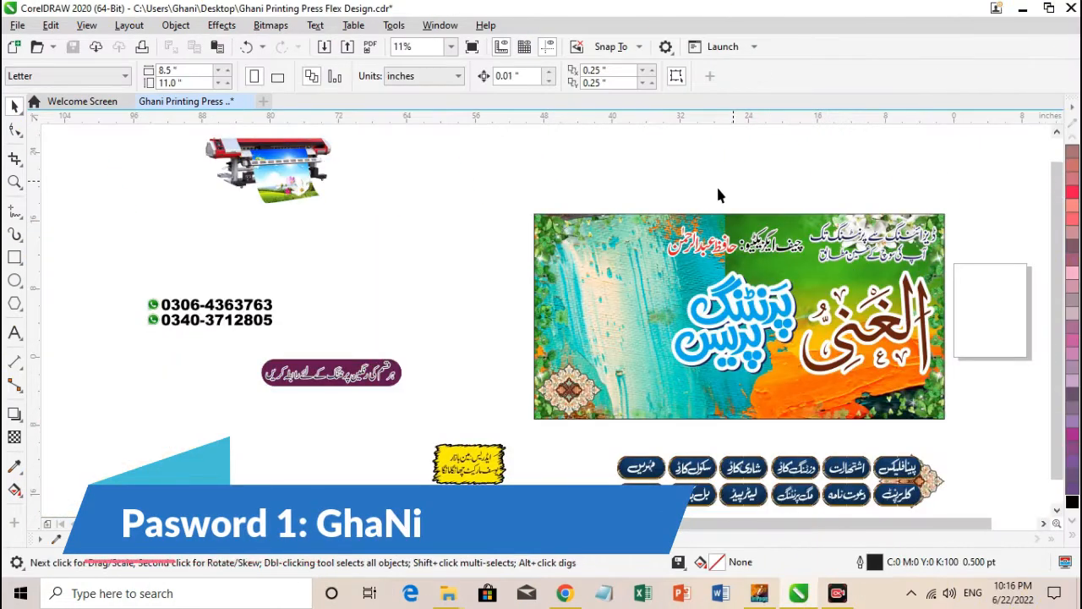
# Place the group of two WhatsApp phone numbers in the banner's upper-left corner.
pyautogui.moveTo(313, 172); pyautogui.dragTo(357, 189)
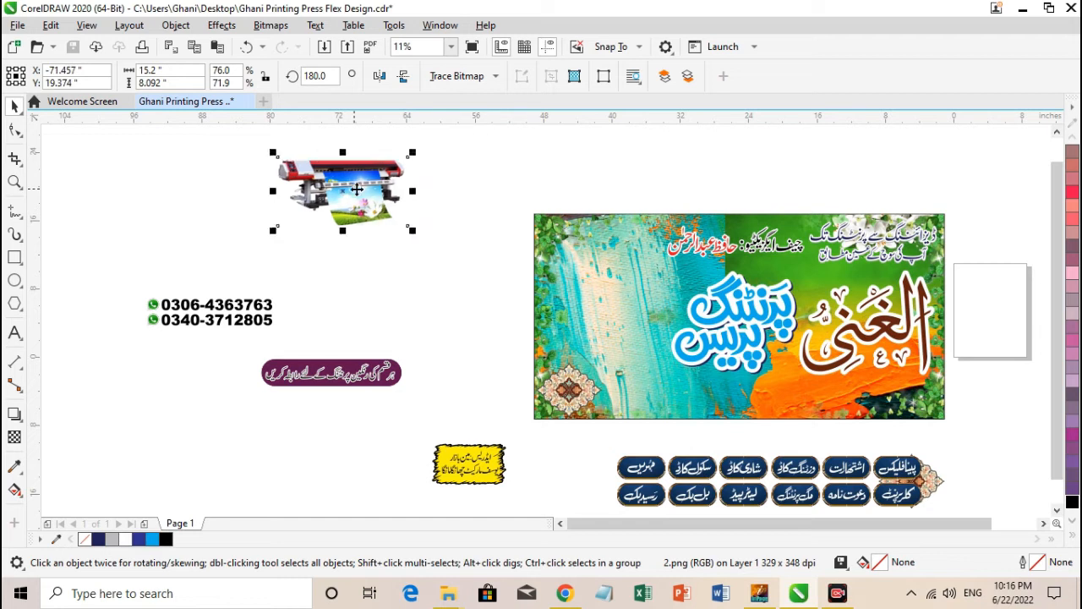
pyautogui.hotkey('ctrl', 'z')
pyautogui.moveTo(245, 306); pyautogui.dragTo(638, 238)
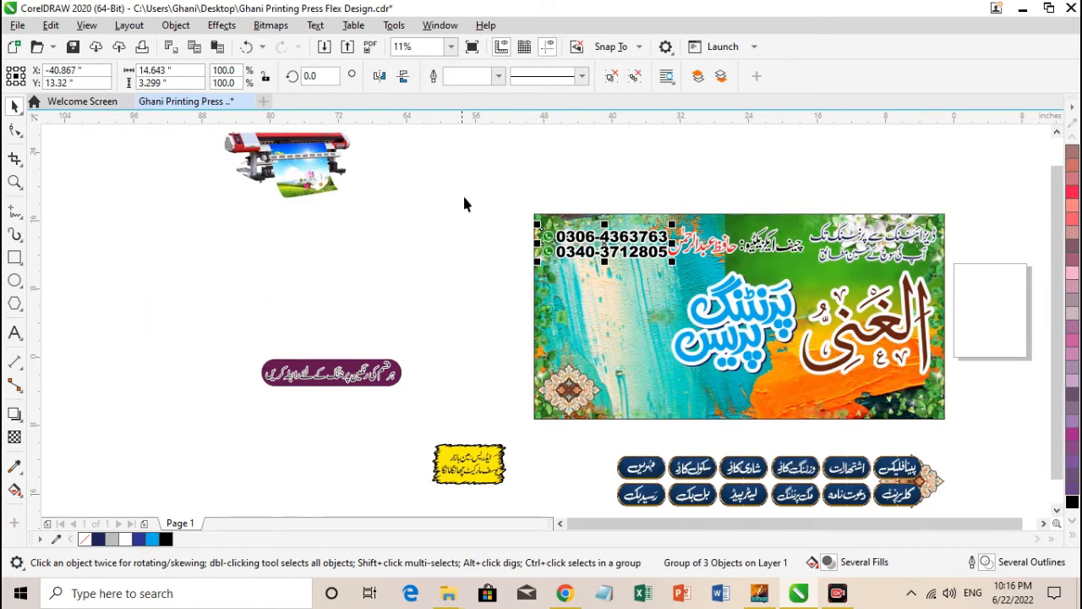
pyautogui.press('z')
pyautogui.moveTo(755, 302); pyautogui.dragTo(820, 303)
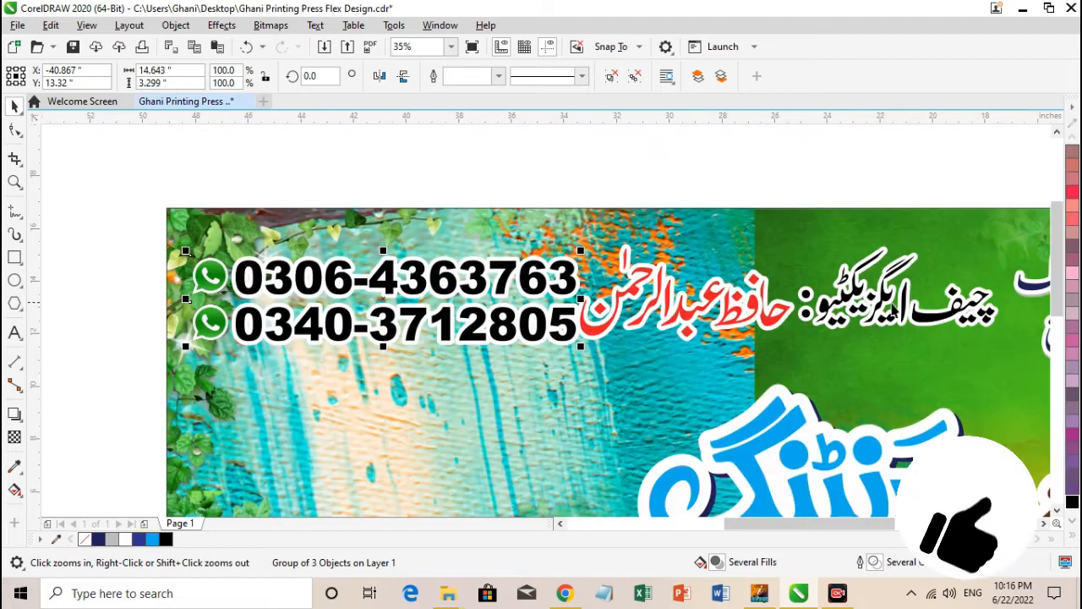
# Shift the chief executive title and name slightly to the right on the banner and raise the phone number group a little.
pyautogui.moveTo(903, 310); pyautogui.dragTo(914, 313)
pyautogui.click(776, 320)
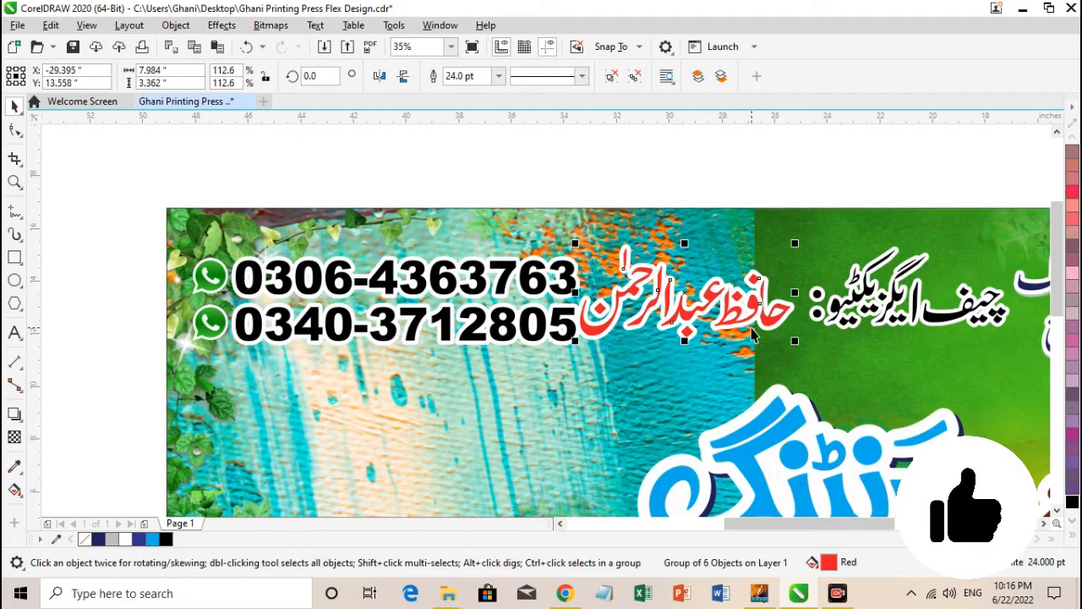
pyautogui.moveTo(752, 330); pyautogui.dragTo(769, 326)
pyautogui.click(763, 326)
pyautogui.moveTo(552, 324); pyautogui.dragTo(557, 321)
pyautogui.click(669, 180)
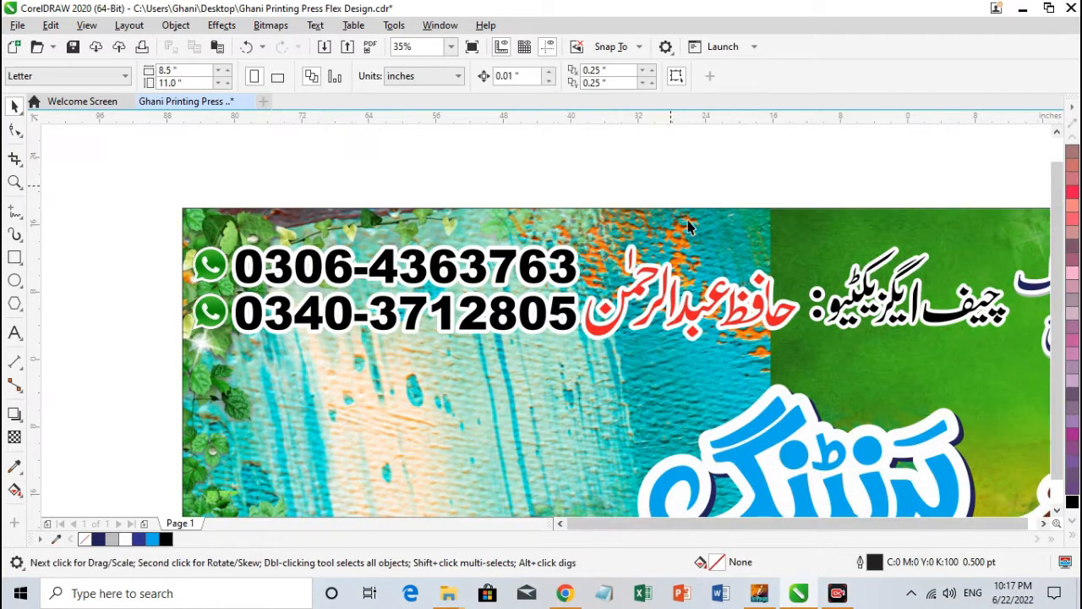
# Move the two-line slogan in the banner's upper-right corner slightly to the right, away from the chief executive title.
pyautogui.press('F4')
pyautogui.press('F2')
pyautogui.moveTo(915, 305); pyautogui.dragTo(915, 305)
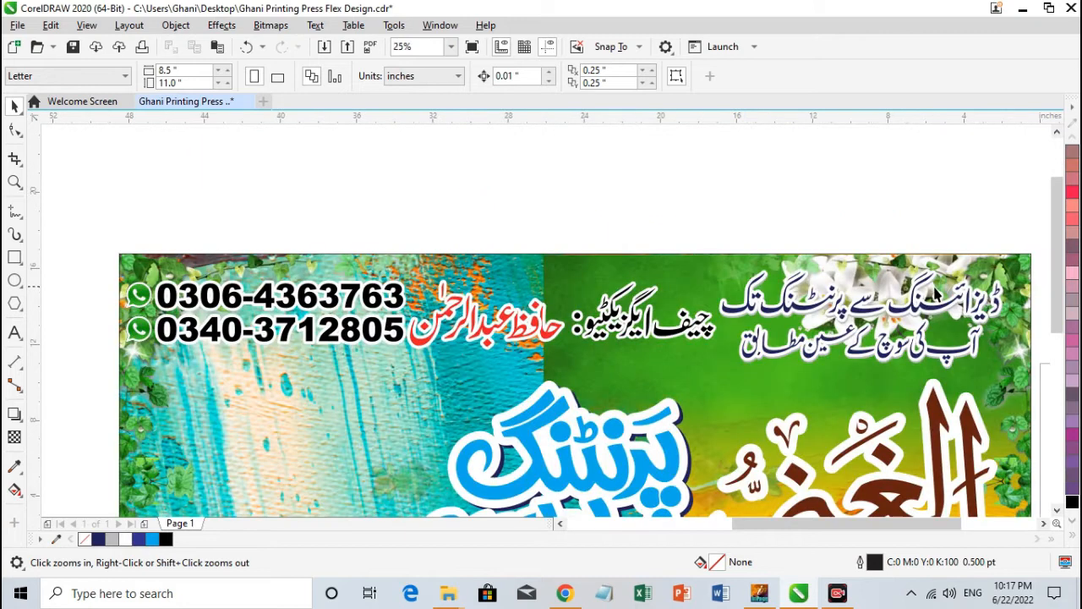
pyautogui.moveTo(1042, 397); pyautogui.dragTo(989, 387)
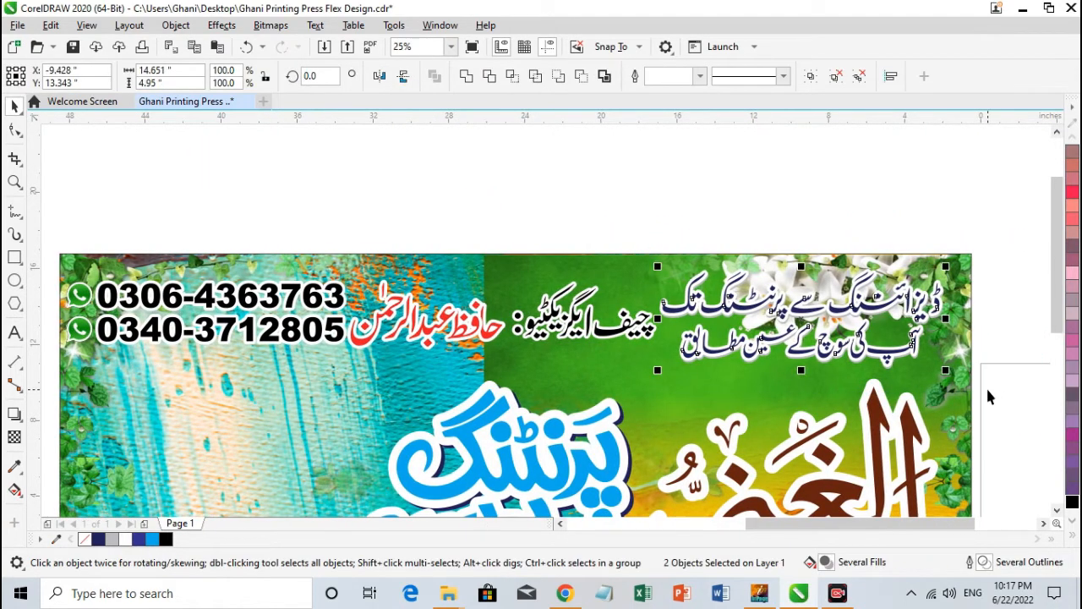
pyautogui.moveTo(875, 354); pyautogui.dragTo(883, 354)
# Move the chief executive title and name together slightly towards the slogan and nudge the phone number group up.
pyautogui.click(627, 331)
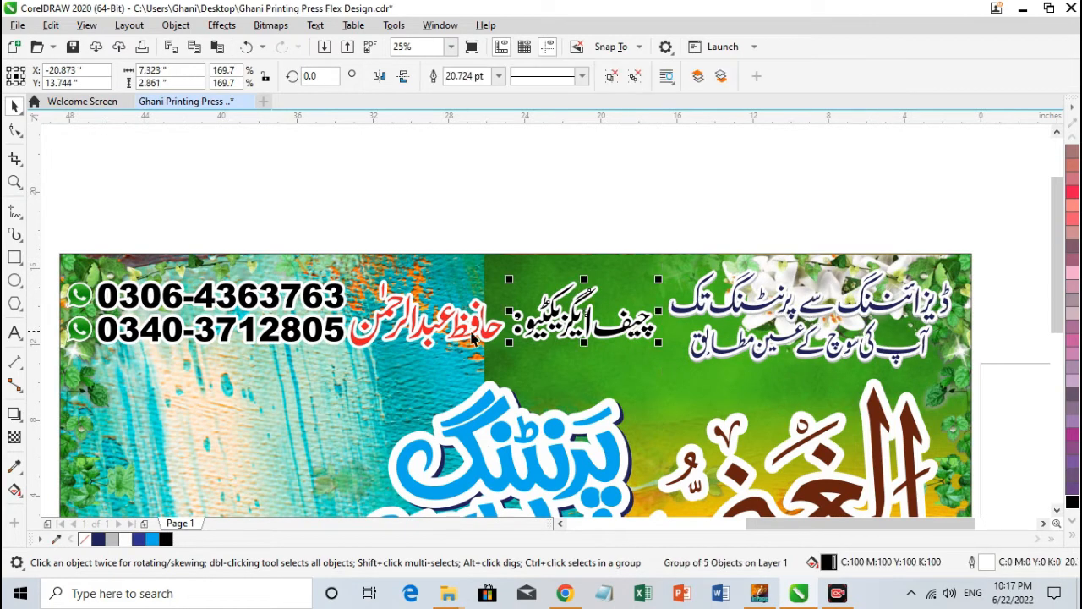
pyautogui.keyDown('shift'); pyautogui.click(495, 328); pyautogui.keyUp('shift')
pyautogui.moveTo(495, 328); pyautogui.dragTo(503, 328)
pyautogui.click(295, 338)
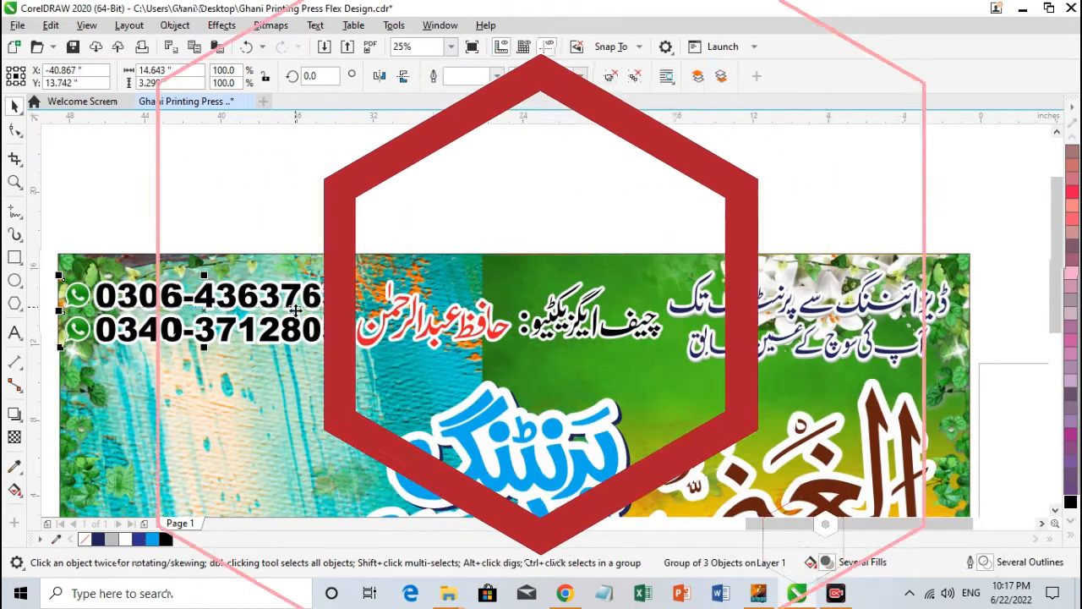
pyautogui.click(294, 297)
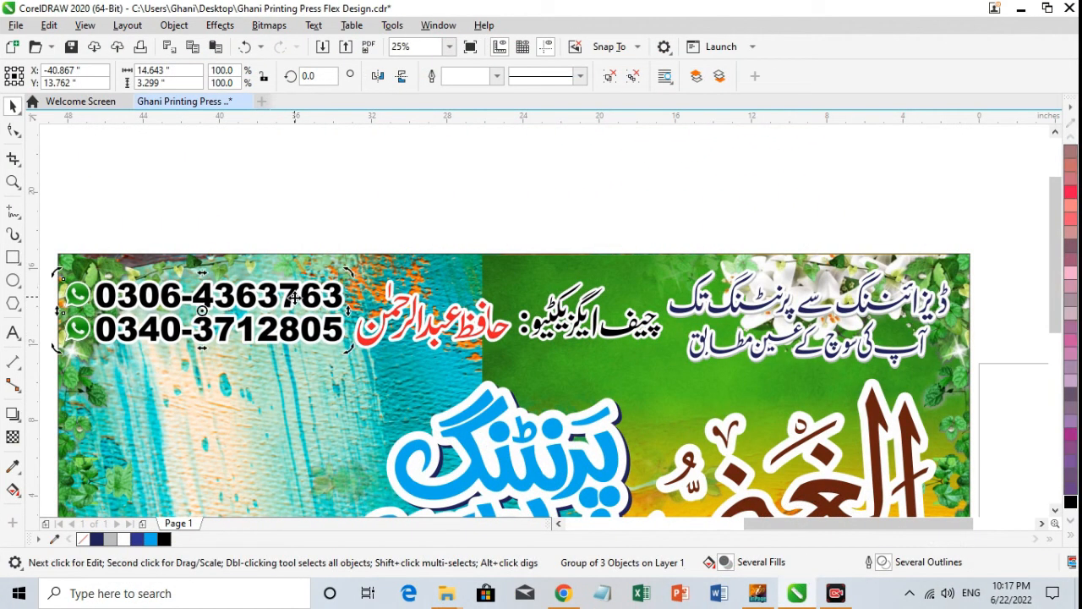
pyautogui.click(421, 205)
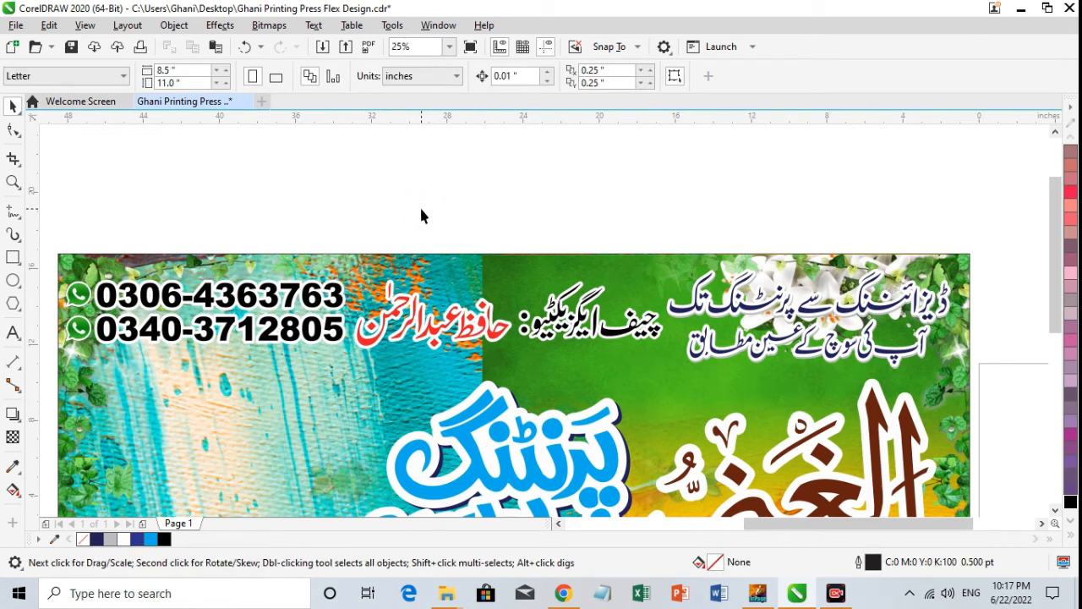
# Place the red flex printing machine picture on the banner directly below the phone numbers.
pyautogui.press('F4')
pyautogui.moveTo(254, 178); pyautogui.dragTo(571, 300)
pyautogui.press('F2')
pyautogui.moveTo(459, 227); pyautogui.dragTo(715, 374)
pyautogui.moveTo(604, 326); pyautogui.dragTo(606, 323)
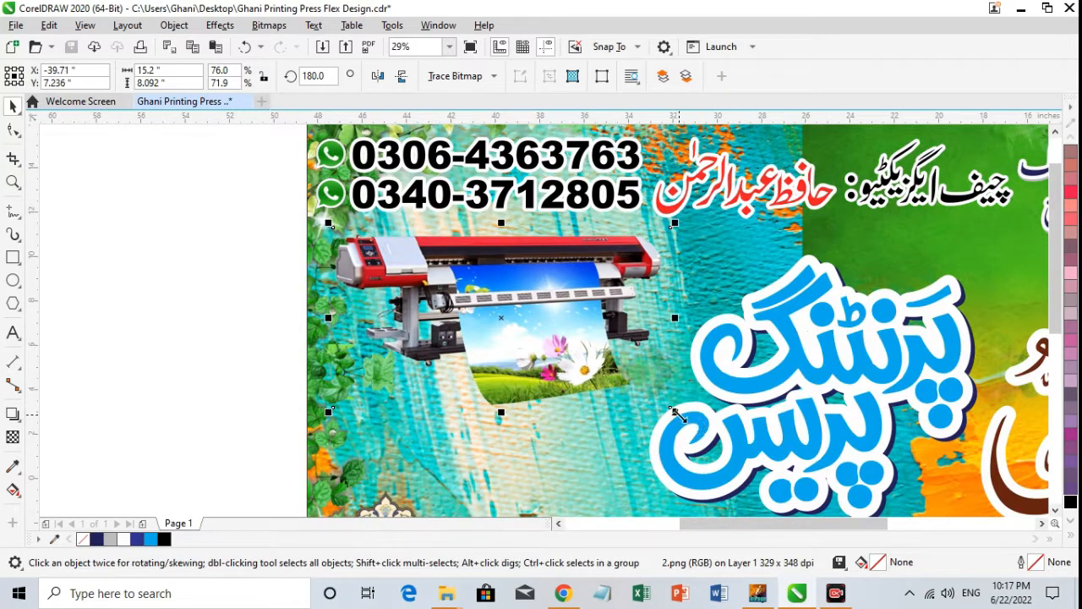
# Switch to Chrome and search Google Images for flex machine png.
pyautogui.click(567, 593)
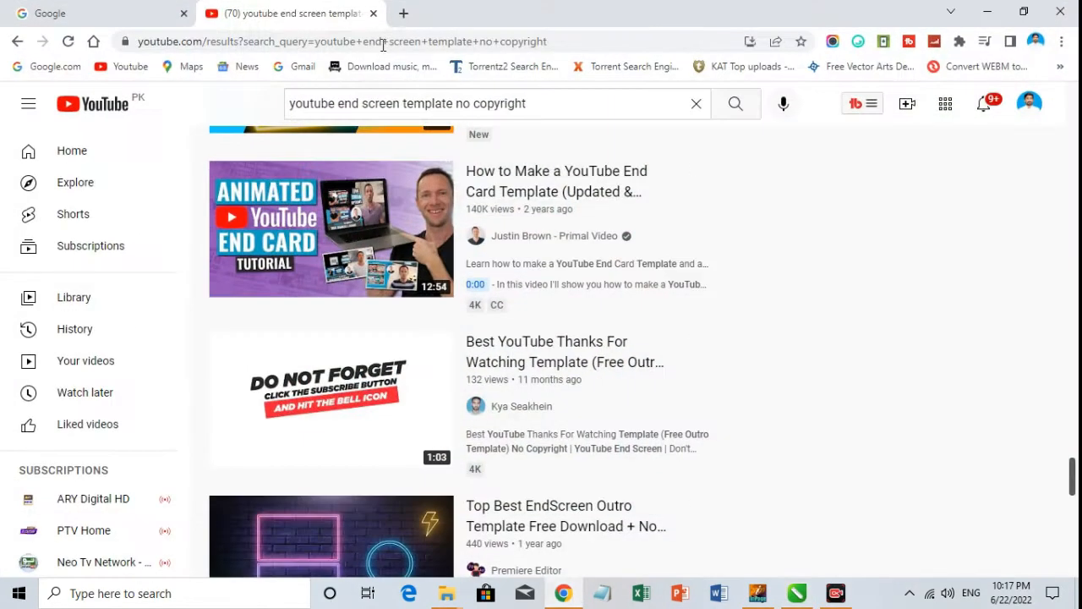
pyautogui.click(168, 10)
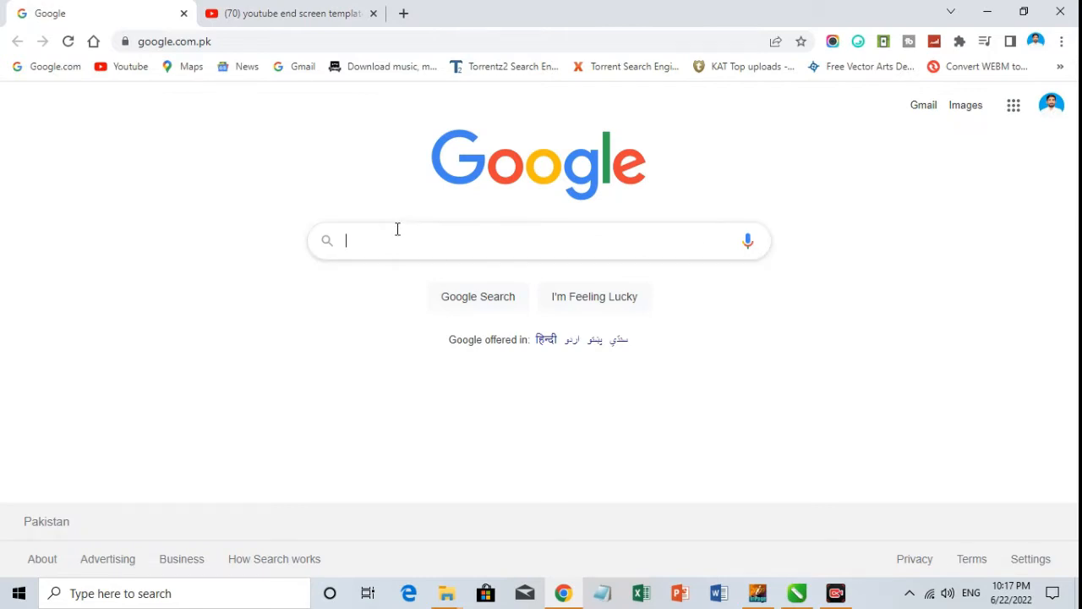
pyautogui.write('flex mach')
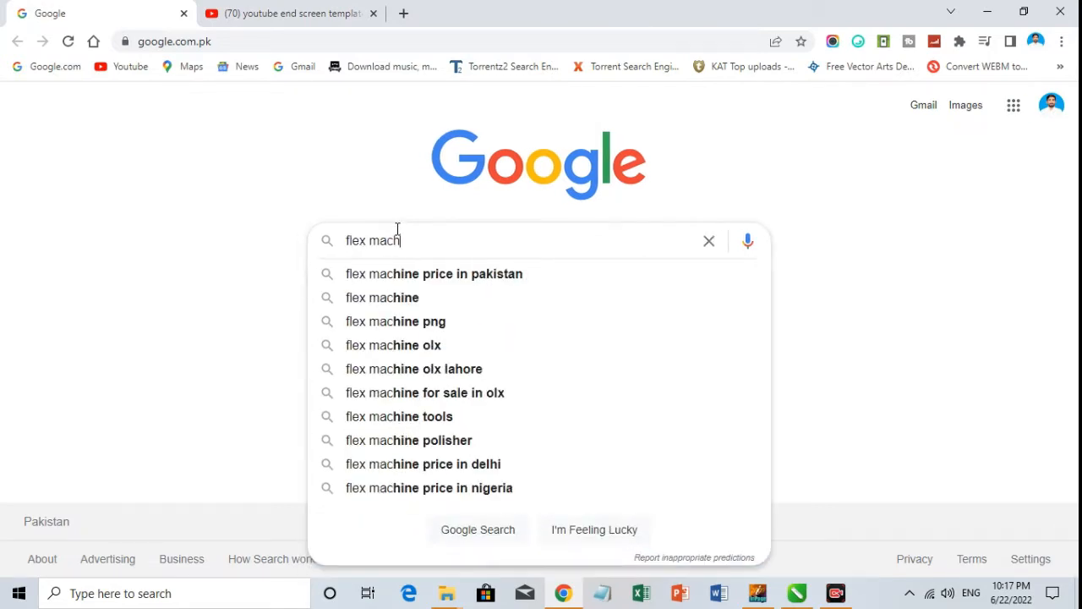
pyautogui.click(500, 324)
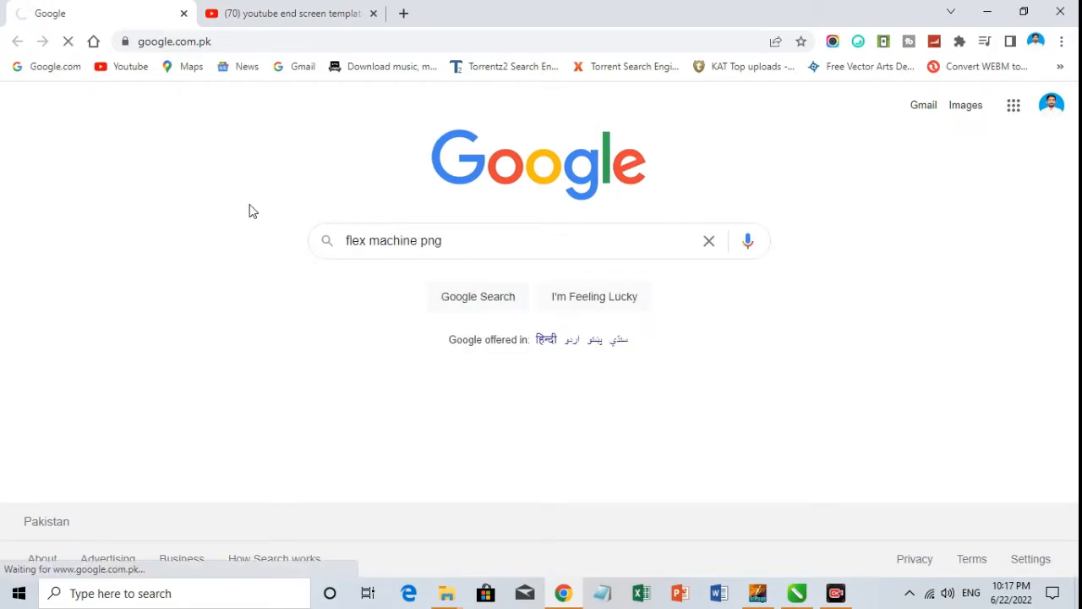
pyautogui.click(216, 172)
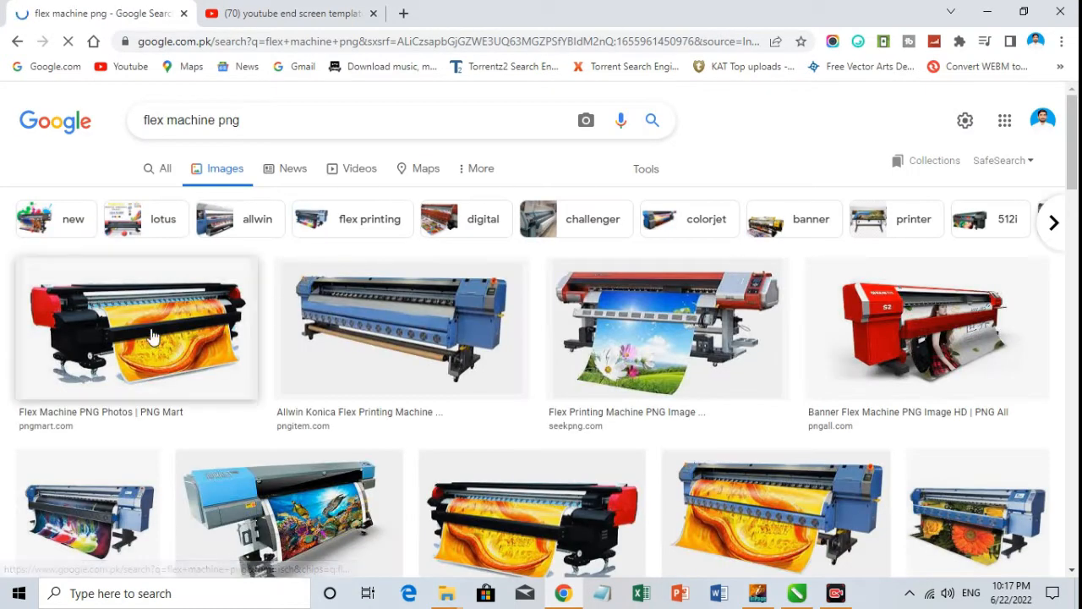
# Open the PNG Mart result showing the black and red flex machine and save its image to the computer.
pyautogui.click(152, 337)
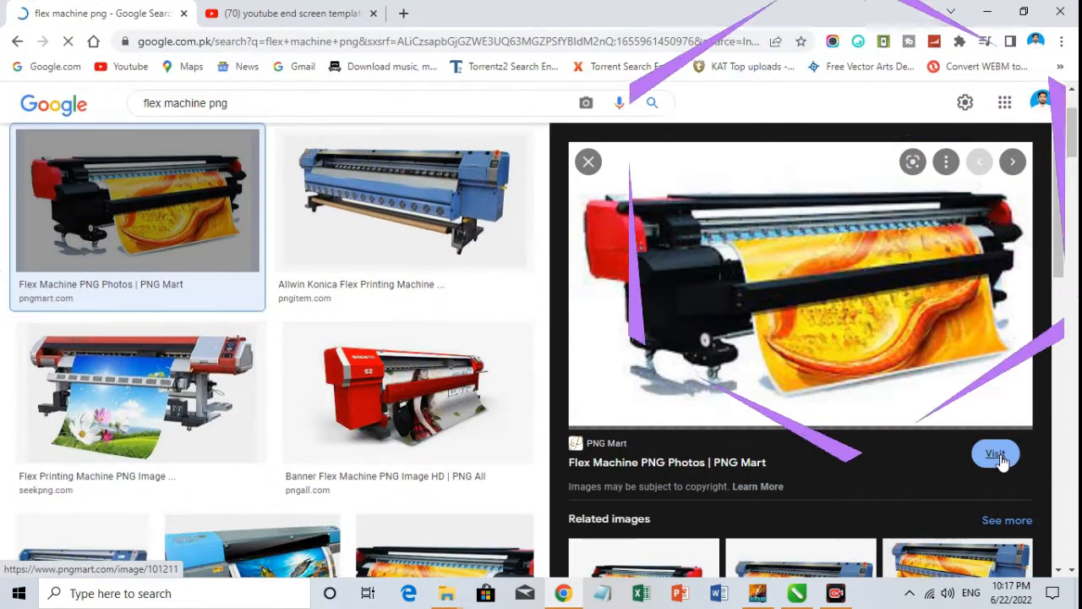
pyautogui.click(995, 454)
pyautogui.click(169, 10)
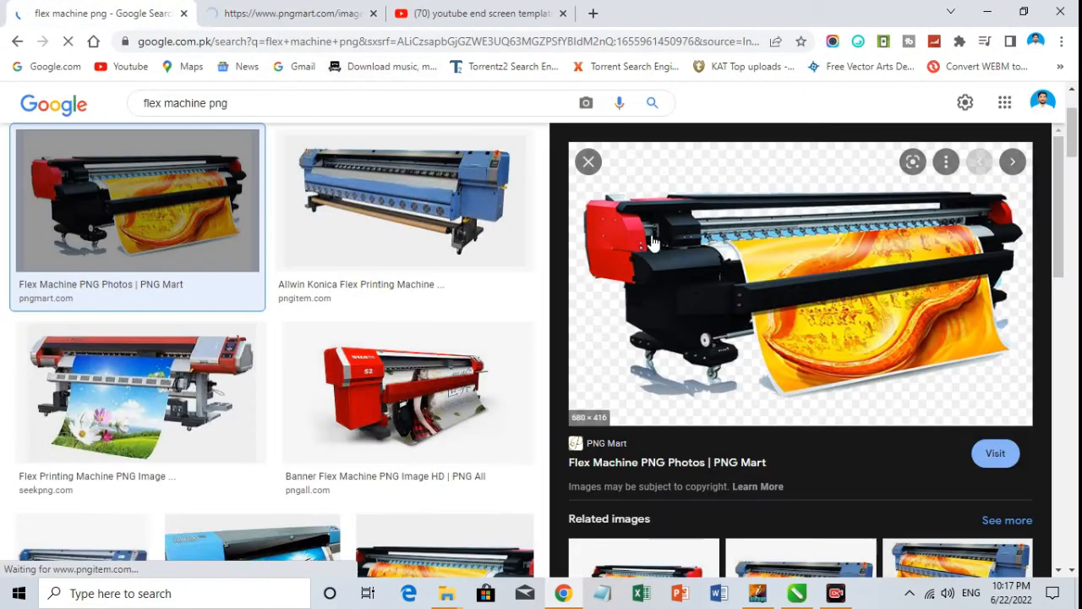
pyautogui.rightClick(649, 240)
pyautogui.click(698, 432)
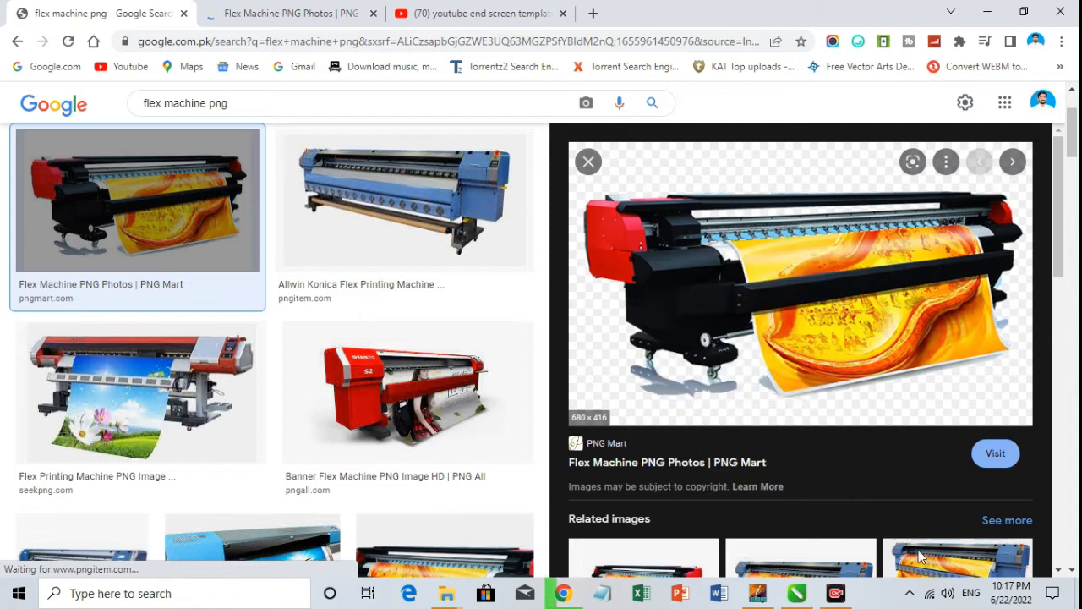
pyautogui.click(405, 354)
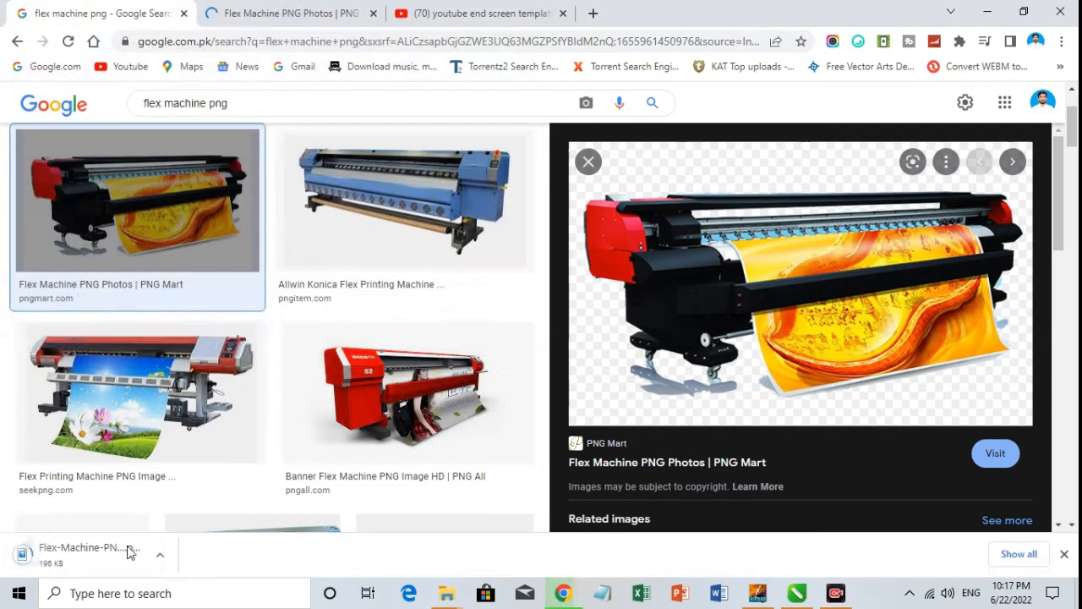
# Bring the downloaded flex machine PNG into the CorelDRAW document and put it on the banner's left side in place of the red machine.
pyautogui.moveTo(336, 555); pyautogui.dragTo(675, 572)
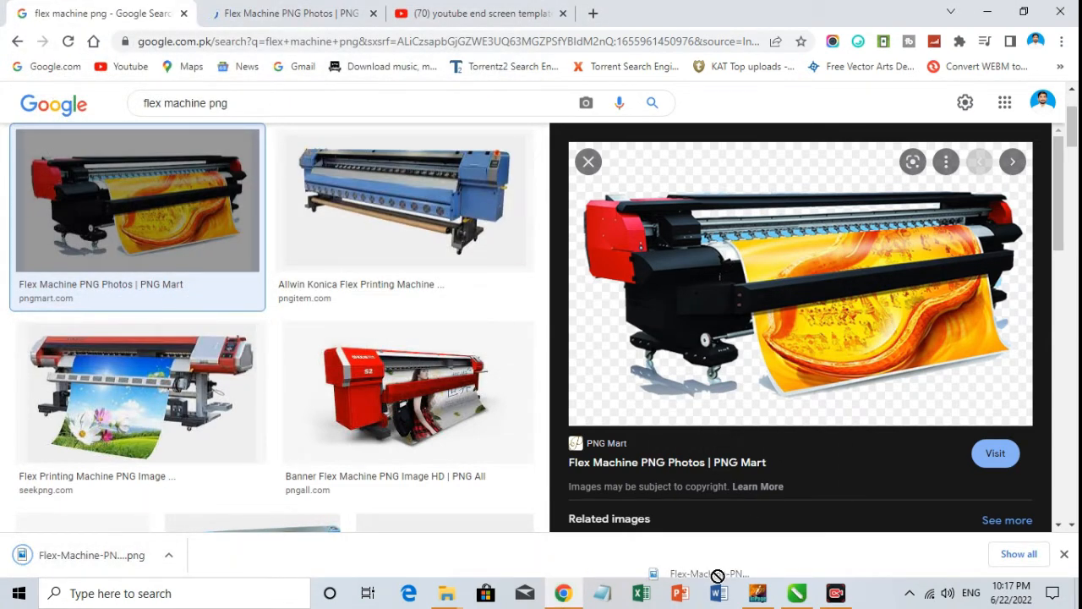
pyautogui.moveTo(811, 597); pyautogui.dragTo(181, 375)
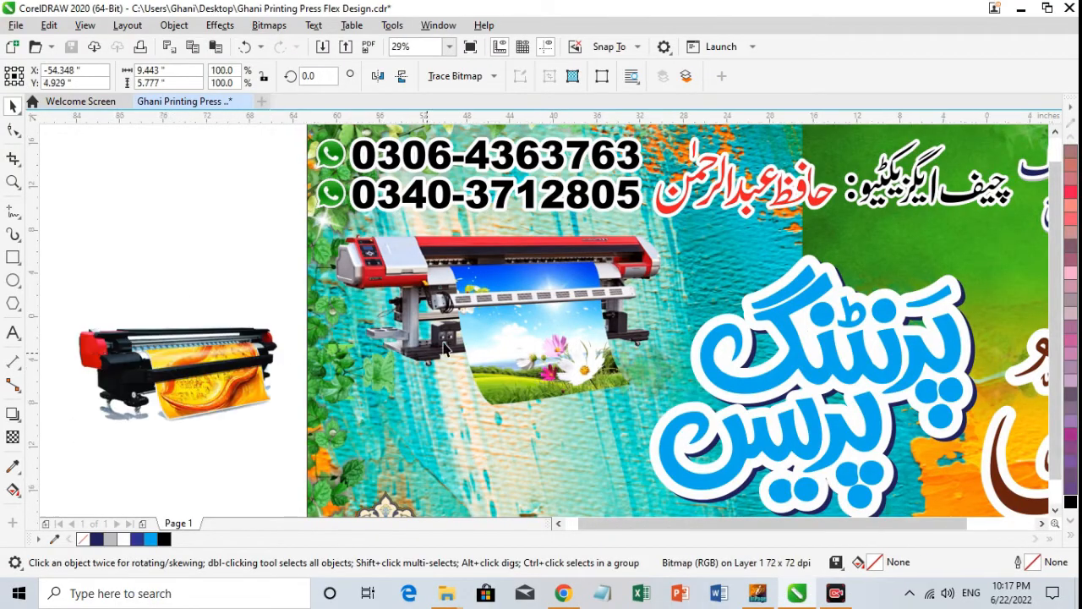
pyautogui.scroll(-1, 528, 322)
pyautogui.click(529, 321)
pyautogui.click(398, 265)
pyautogui.moveTo(397, 265); pyautogui.dragTo(542, 239)
pyautogui.press('z')
pyautogui.moveTo(442, 195); pyautogui.dragTo(719, 345)
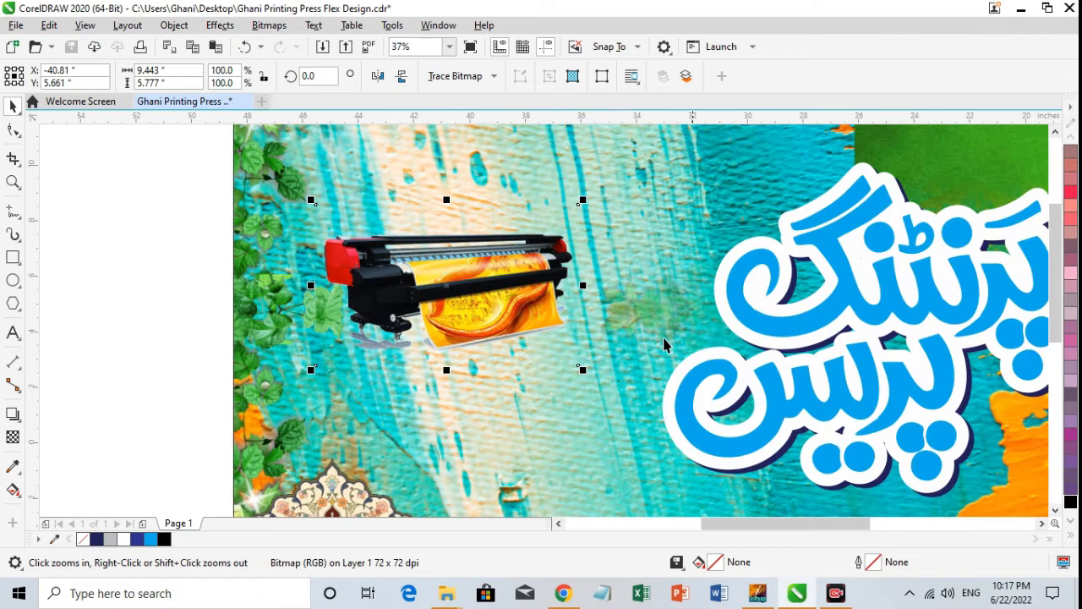
# Delete the black and red flex machine picture from the banner.
pyautogui.rightClick(609, 347)
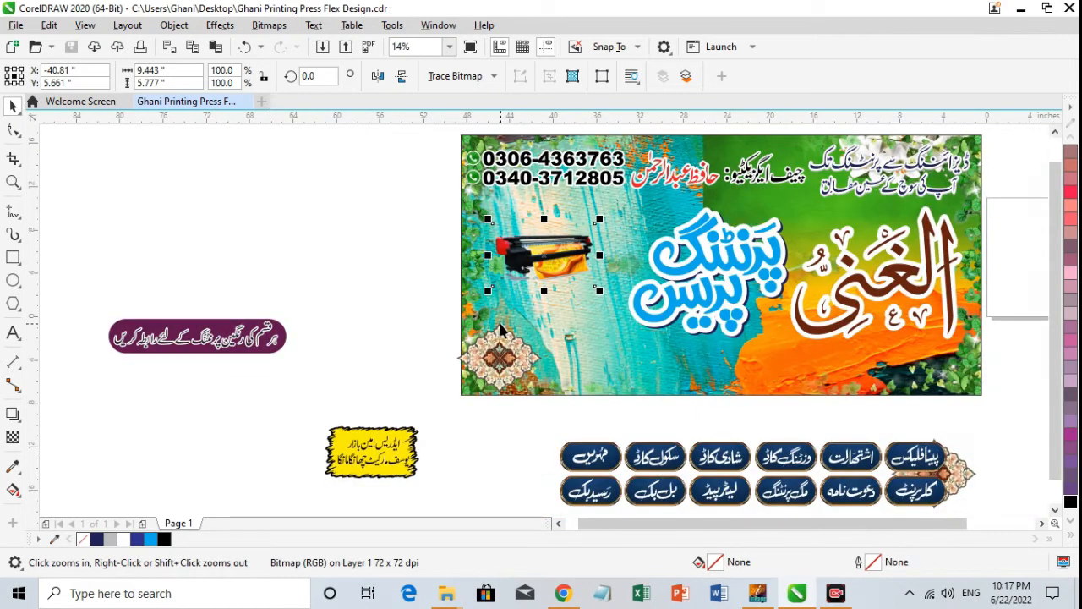
pyautogui.press('space')
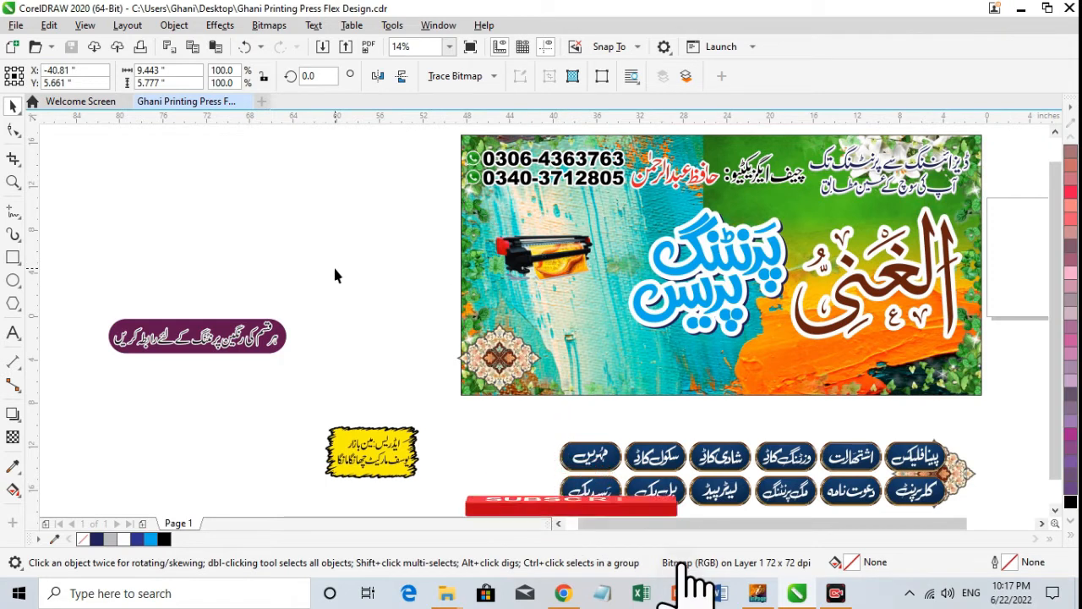
pyautogui.press('Delete')
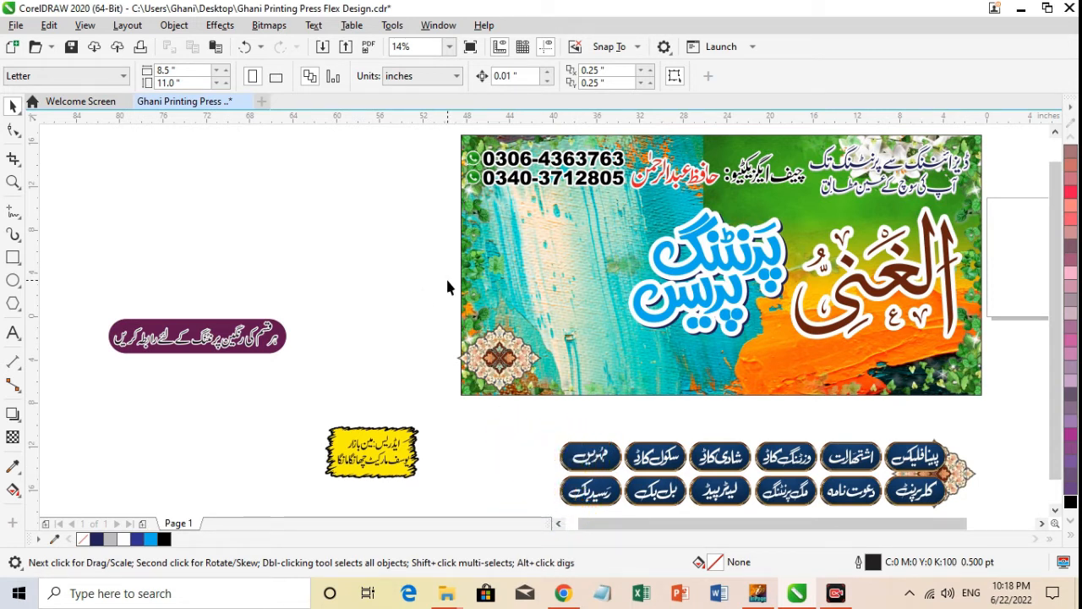
# Switch to Chrome, open the red Flex Printing Machine result on SeekPNG and download its PNG image.
pyautogui.click(536, 313)
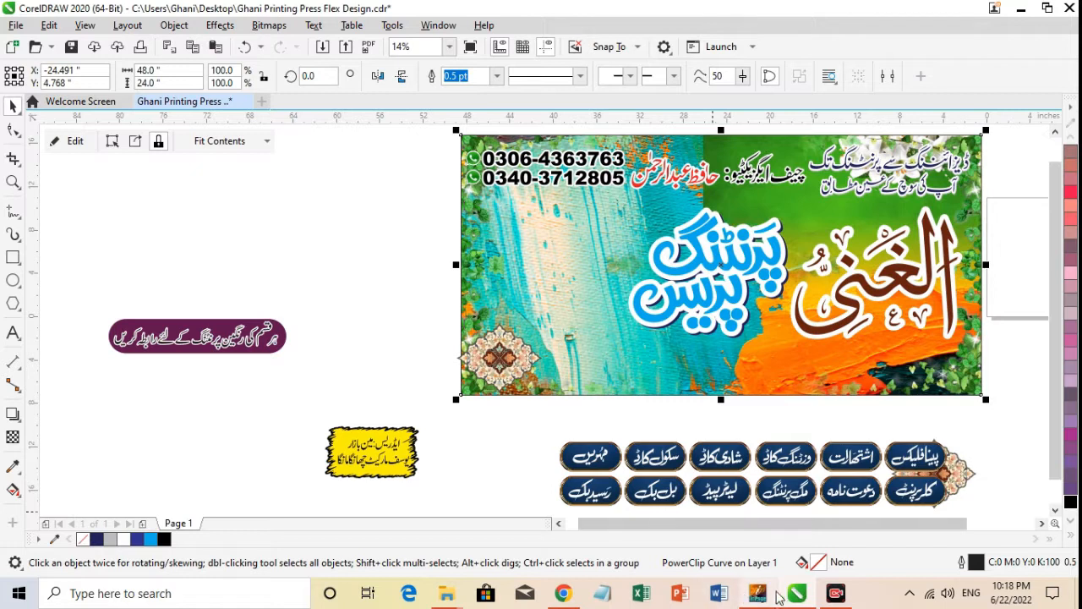
pyautogui.hotkey('alt', 'Tab')
pyautogui.click(85, 408)
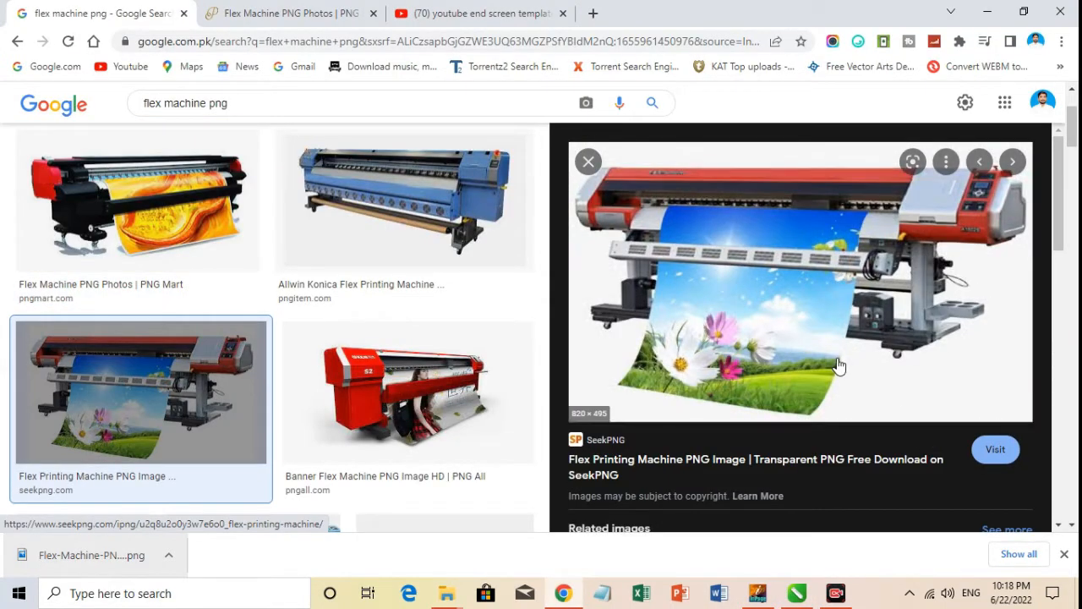
pyautogui.click(998, 450)
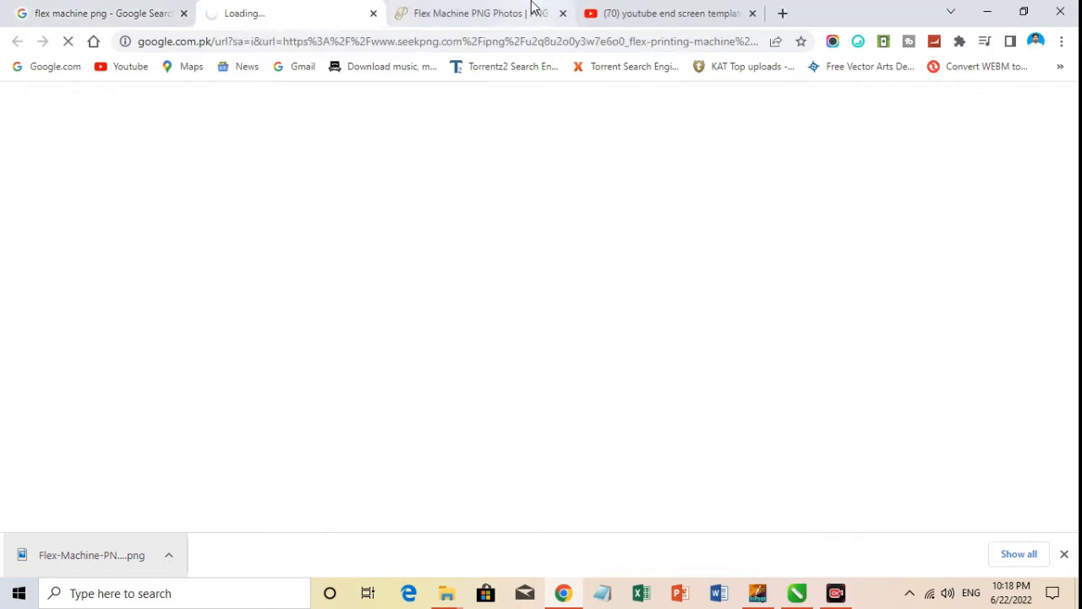
pyautogui.click(533, 10)
pyautogui.click(563, 13)
pyautogui.click(291, 12)
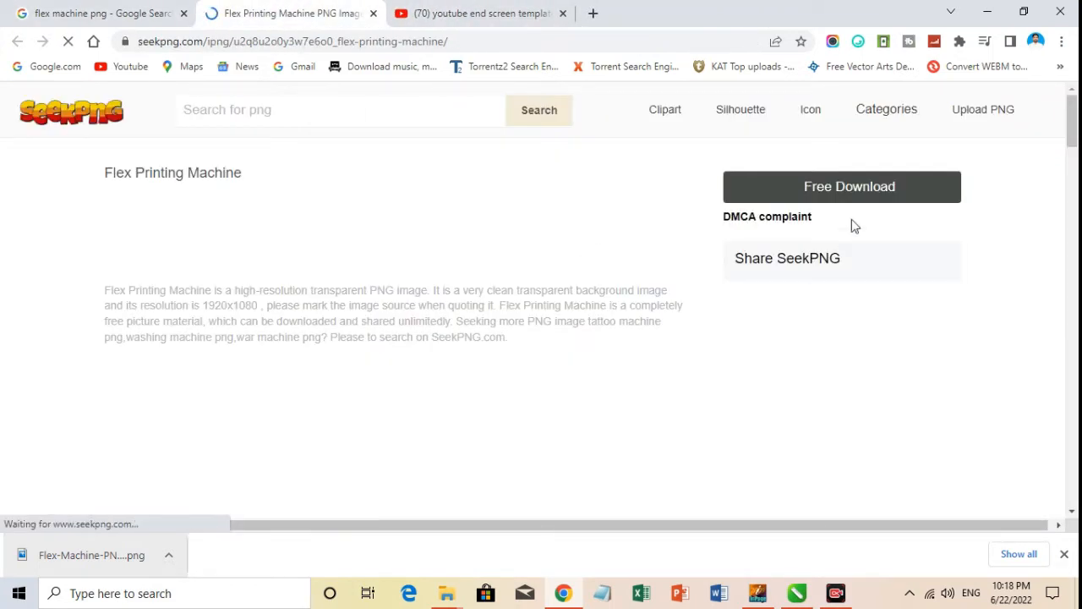
pyautogui.click(848, 193)
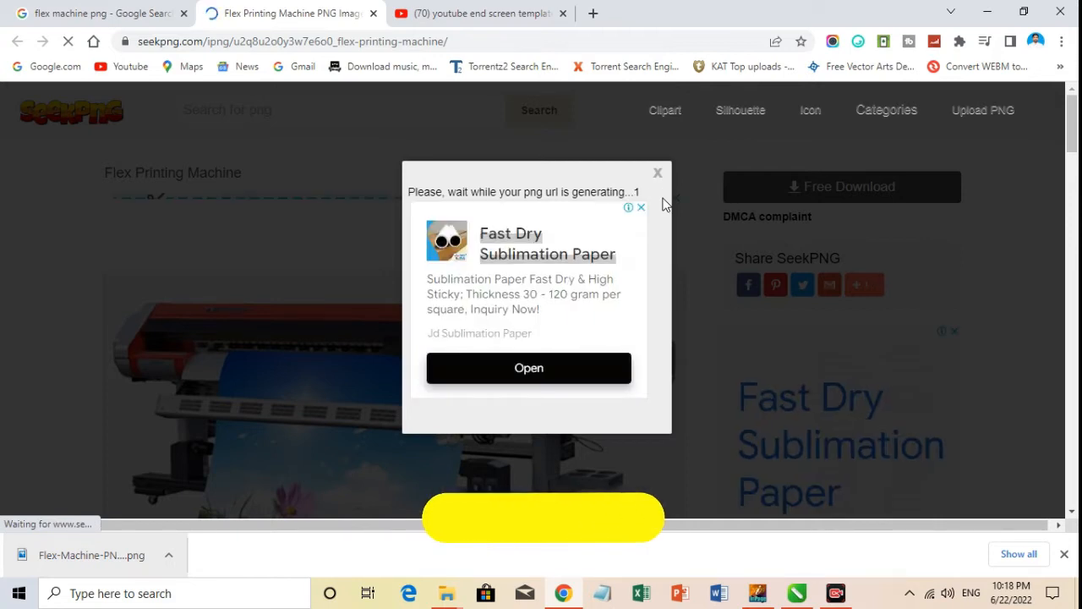
pyautogui.click(499, 478)
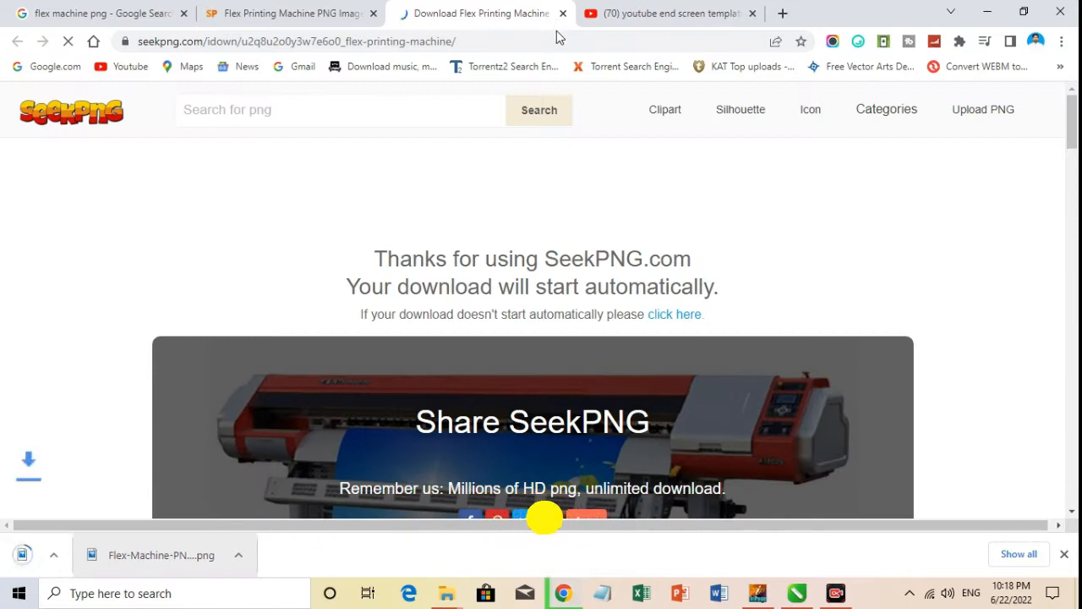
pyautogui.scroll(-3, 135, 457)
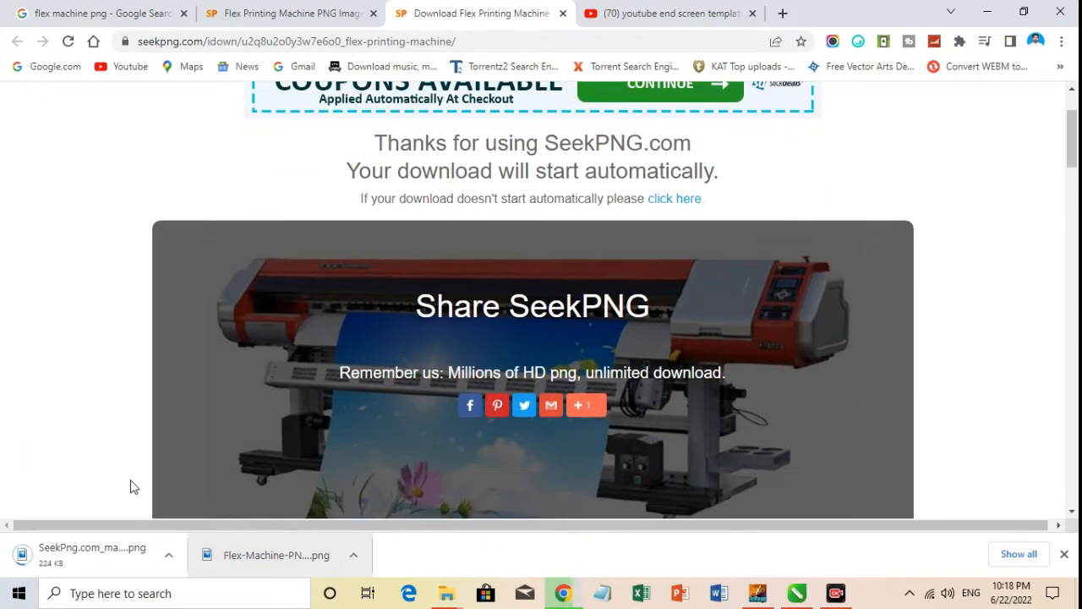
pyautogui.scroll(-10, 61, 486)
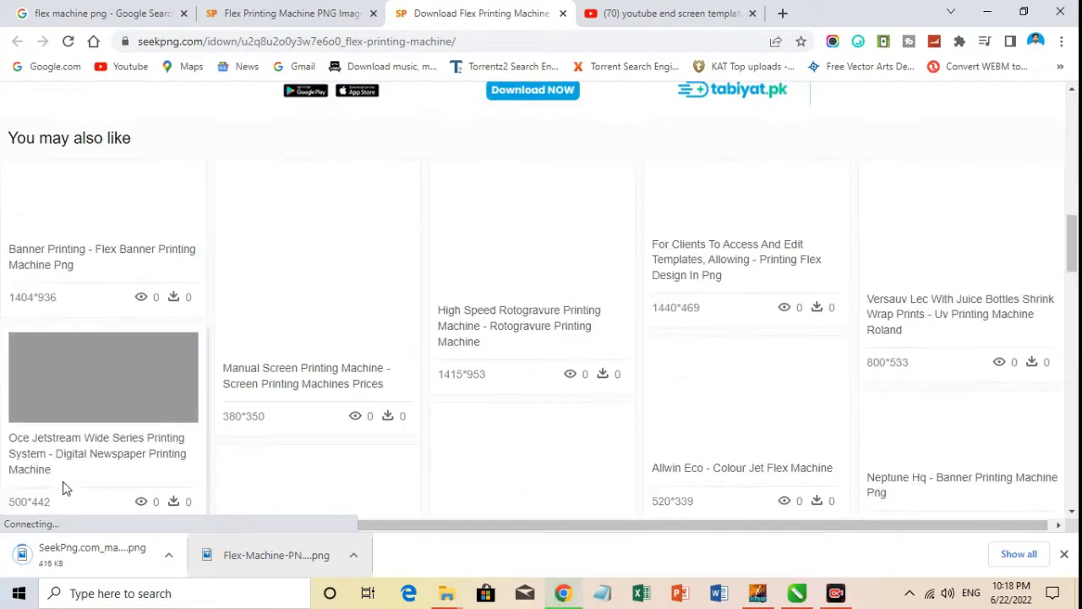
pyautogui.scroll(3, 227, 501)
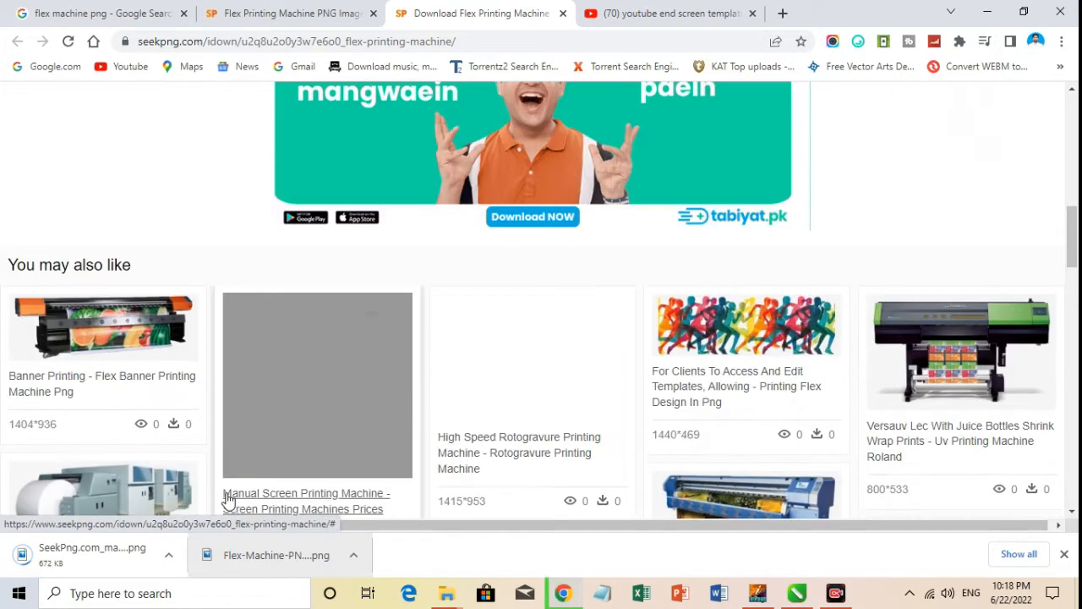
pyautogui.scroll(-2, 226, 501)
pyautogui.scroll(-3, 169, 516)
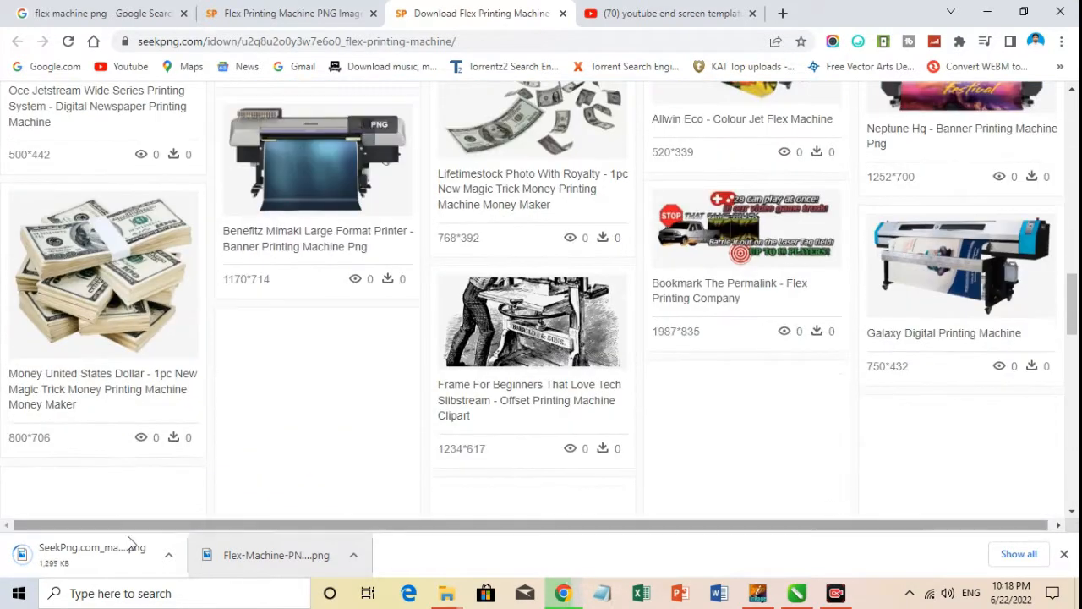
pyautogui.scroll(-3, 125, 467)
pyautogui.scroll(-1, 127, 476)
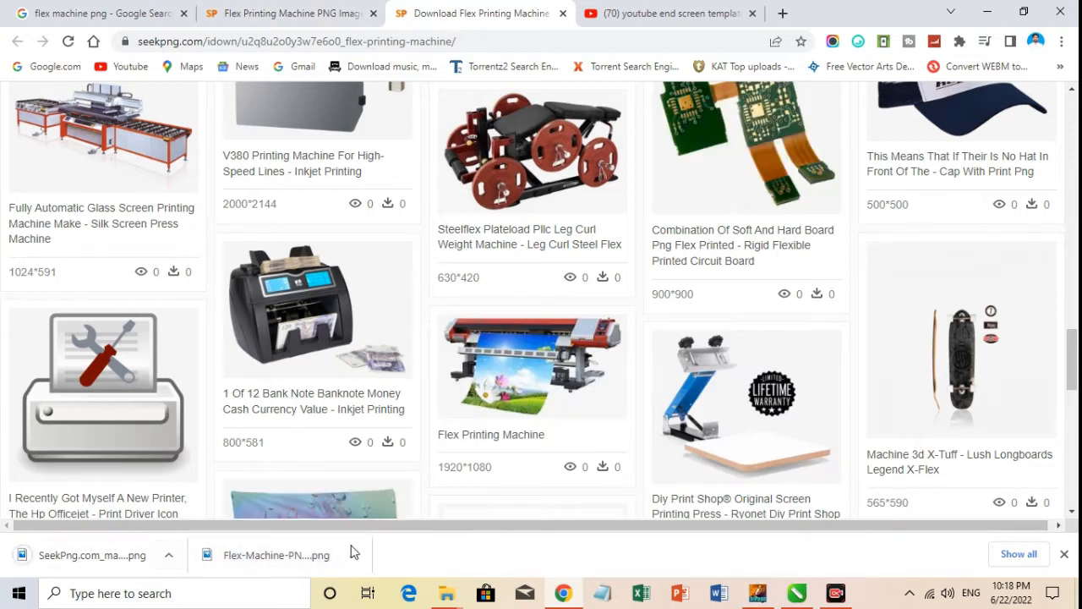
# Bring the downloaded red flex machine PNG into the CorelDRAW document, mirrored horizontally and scaled to about 14.9 inches wide below the banner's phone numbers.
pyautogui.moveTo(79, 560); pyautogui.dragTo(331, 252)
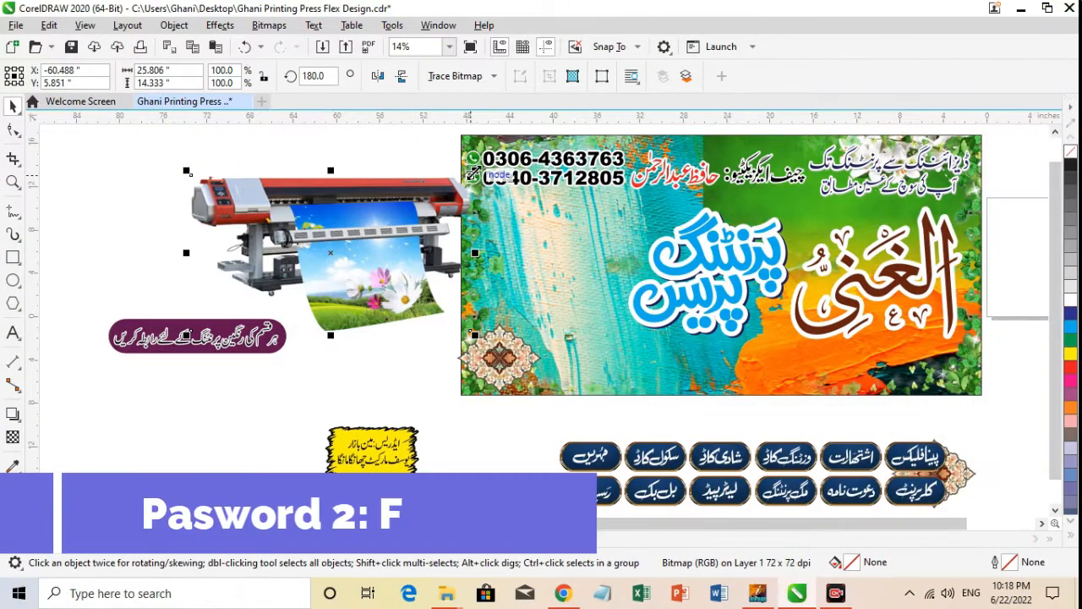
pyautogui.moveTo(473, 172)
pyautogui.mouseDown()
pyautogui.moveTo(411, 183)
pyautogui.moveTo(407, 206)
pyautogui.mouseUp()
pyautogui.moveTo(365, 227)
pyautogui.mouseDown()
pyautogui.moveTo(548, 247)
pyautogui.moveTo(575, 221)
pyautogui.mouseUp()
pyautogui.press('F2')
pyautogui.moveTo(399, 169); pyautogui.dragTo(745, 343)
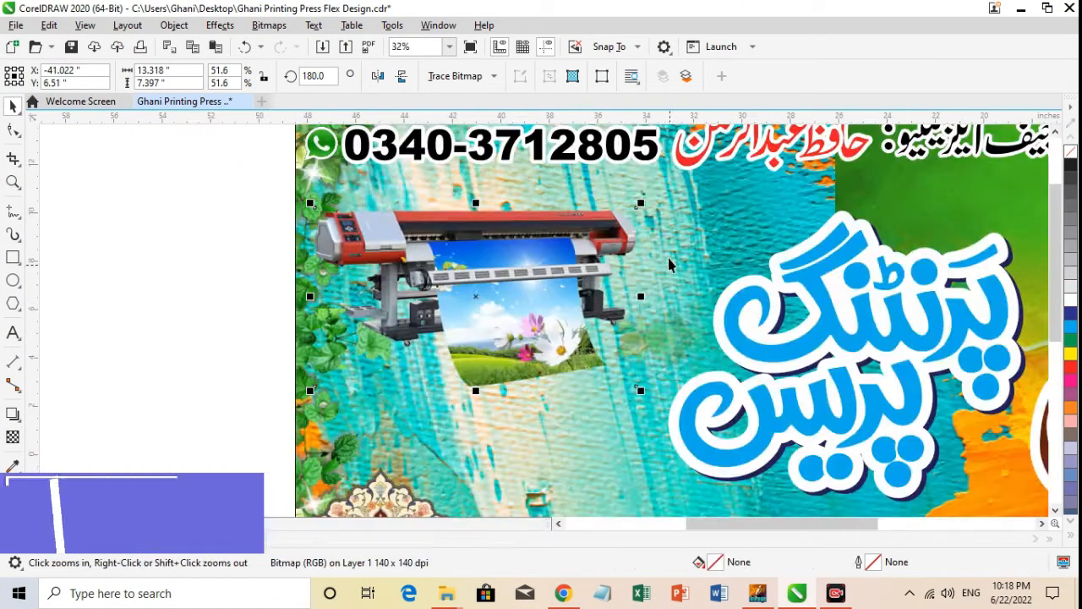
pyautogui.moveTo(644, 202); pyautogui.dragTo(684, 178)
pyautogui.moveTo(595, 266); pyautogui.dragTo(597, 267)
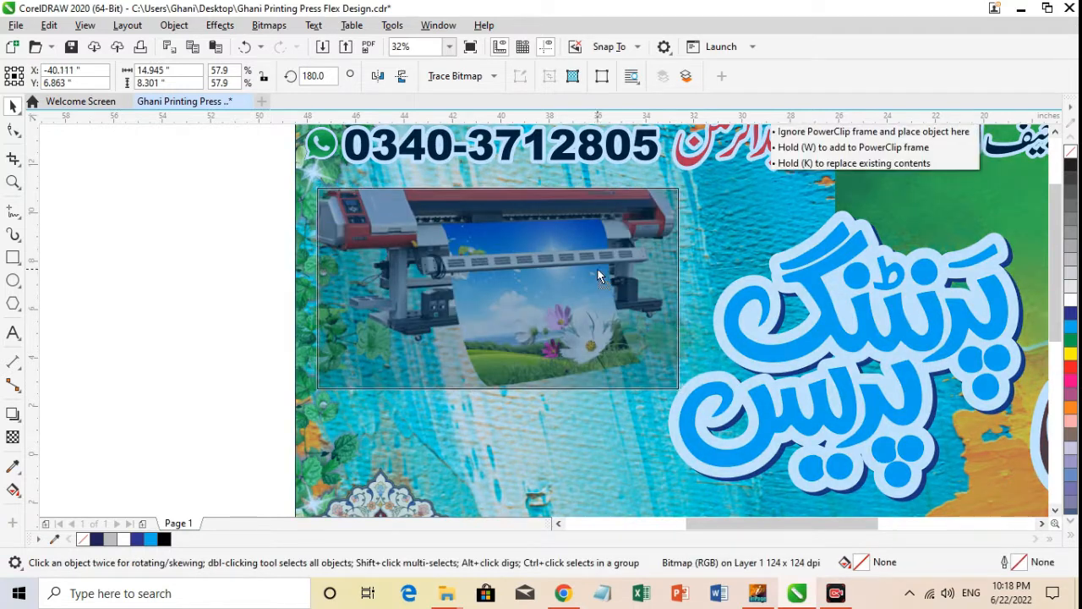
# Reposition the Urdu slogan text within its maroon capsule beside the banner.
pyautogui.scroll(-3, 597, 268)
pyautogui.click(611, 456)
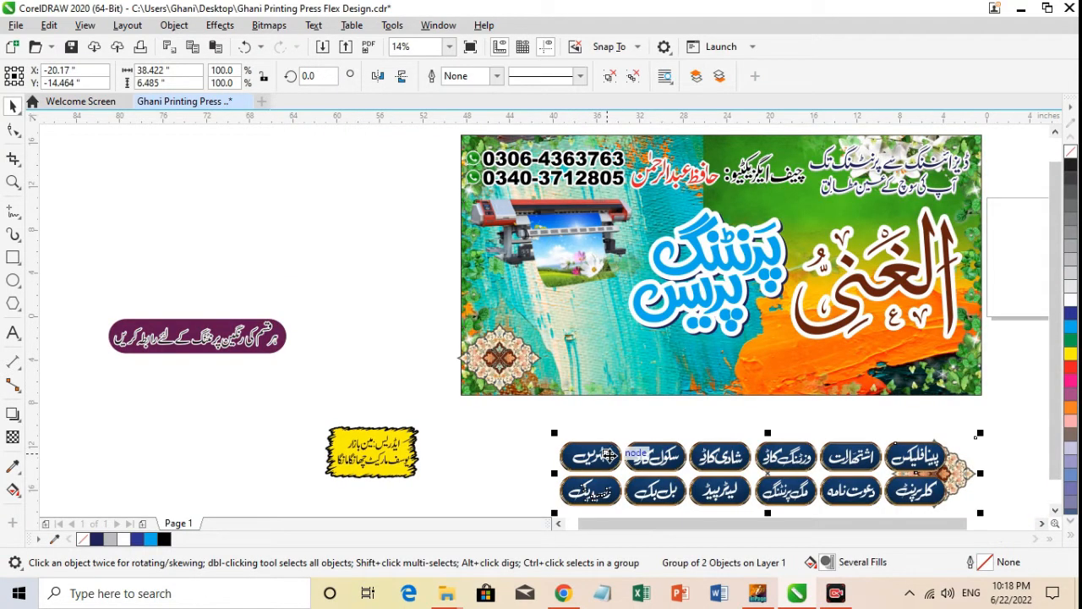
pyautogui.click(207, 332)
pyautogui.click(242, 323)
pyautogui.click(234, 329)
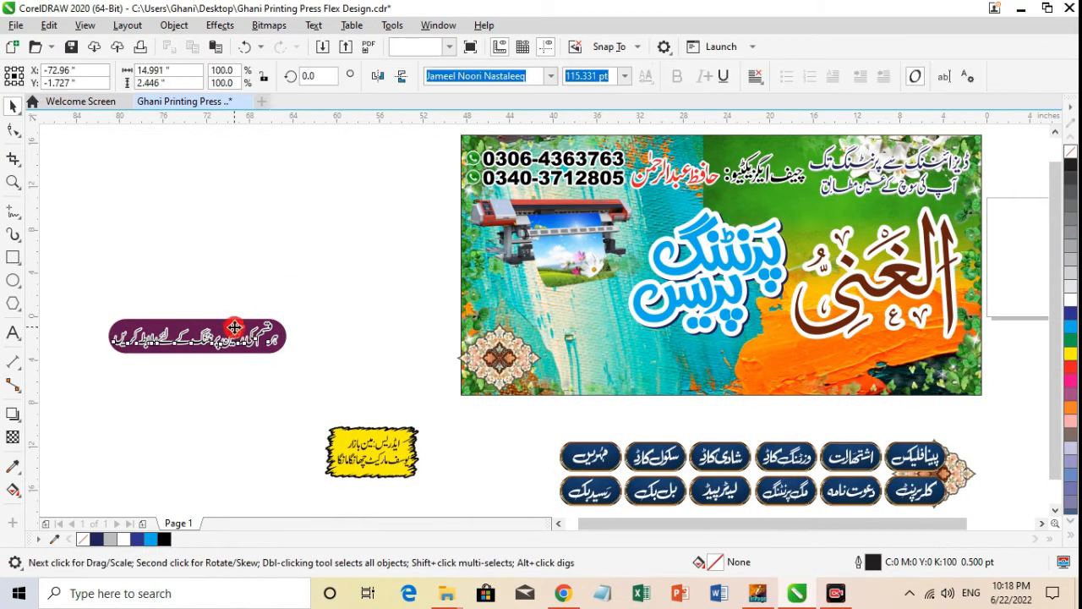
pyautogui.click(227, 329)
pyautogui.click(227, 333)
pyautogui.click(228, 333)
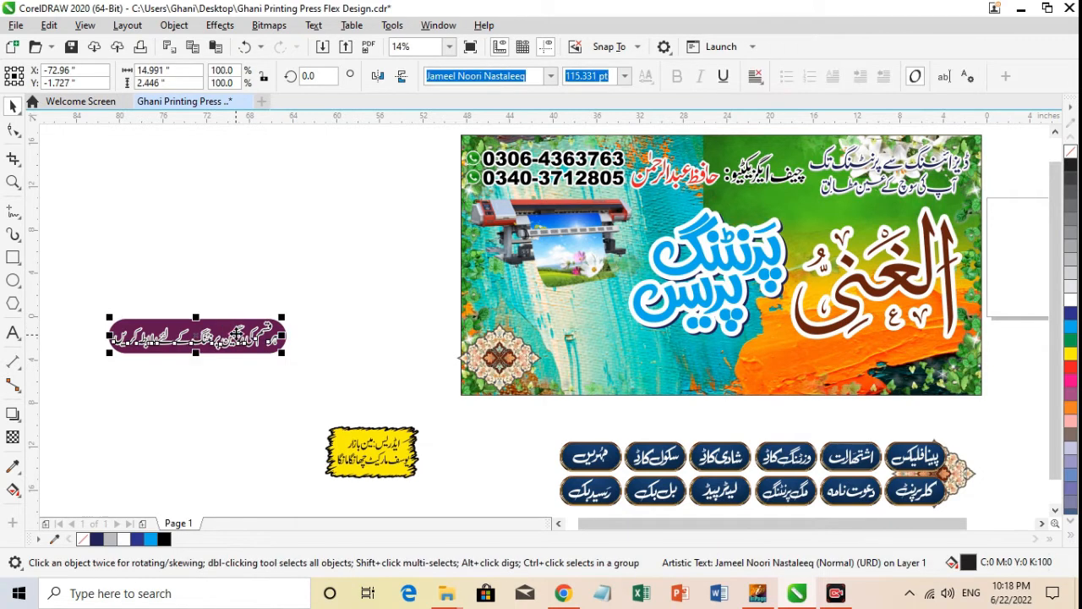
pyautogui.moveTo(229, 335); pyautogui.dragTo(252, 265)
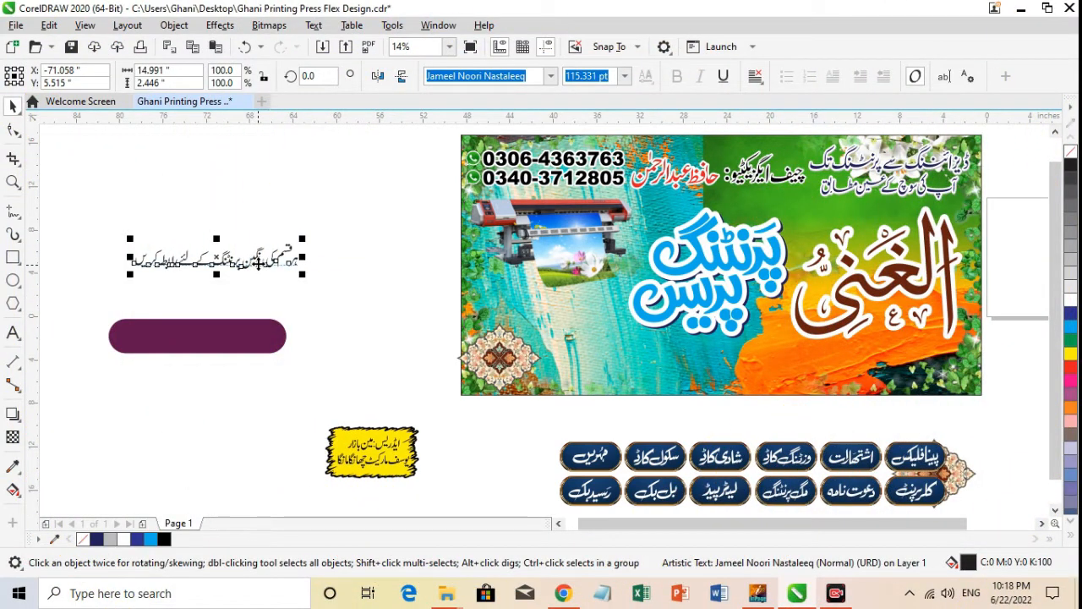
pyautogui.moveTo(258, 264); pyautogui.dragTo(239, 341)
# Convert the Urdu slogan text to curves and group it with the maroon capsule.
pyautogui.press('F2')
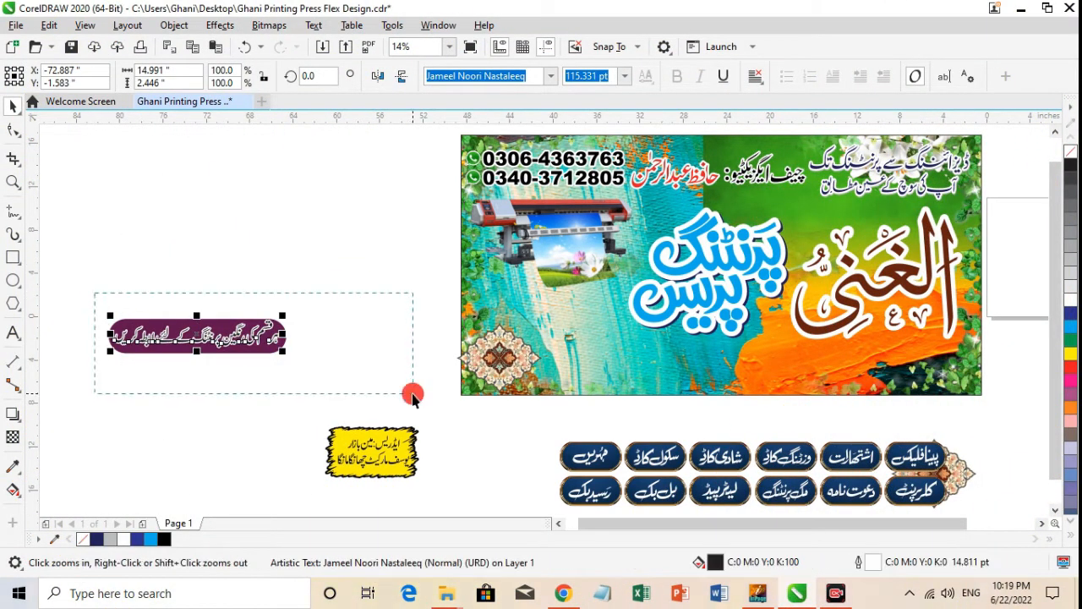
pyautogui.moveTo(412, 396); pyautogui.dragTo(411, 396)
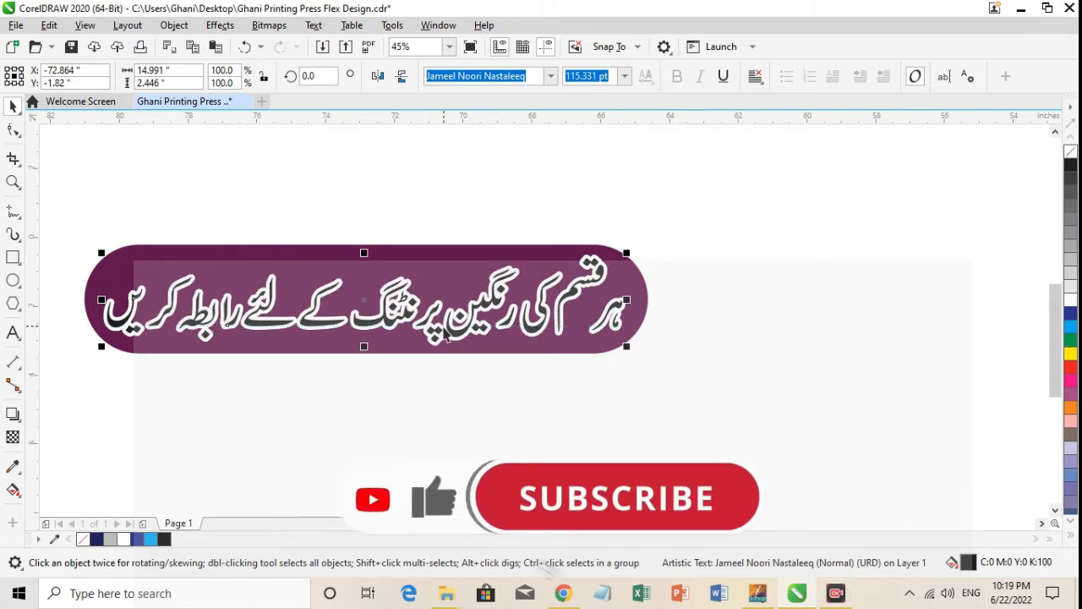
pyautogui.hotkey('ctrl', 'q')
pyautogui.moveTo(73, 216); pyautogui.dragTo(701, 415)
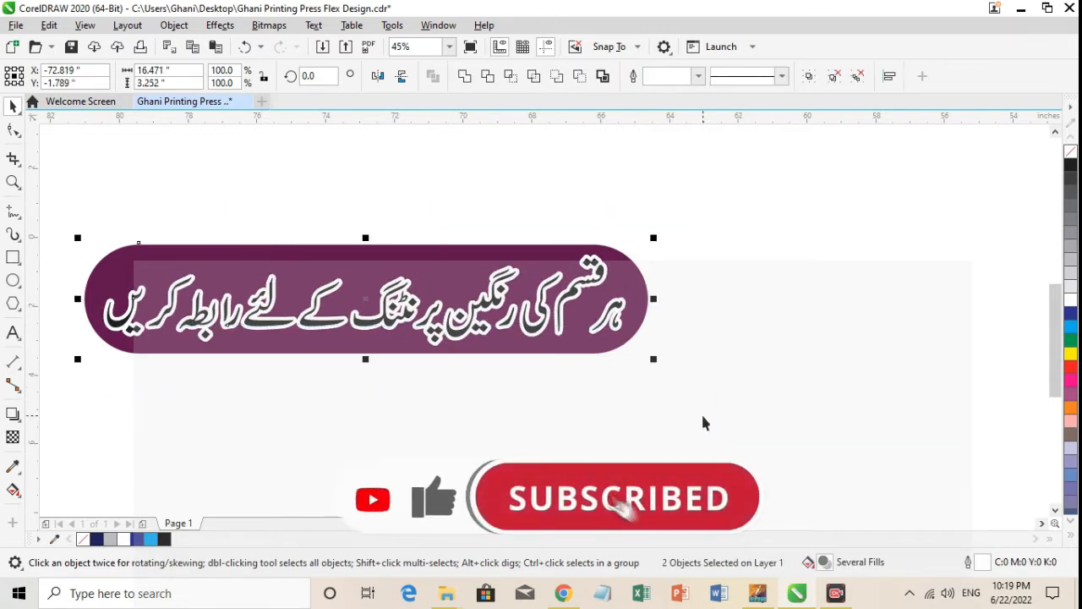
pyautogui.hotkey('ctrl', 'g')
# Place the grouped maroon slogan capsule on the banner between the flex machine and the floral ornament.
pyautogui.press('F4')
pyautogui.moveTo(248, 320); pyautogui.dragTo(597, 296)
pyautogui.press('z')
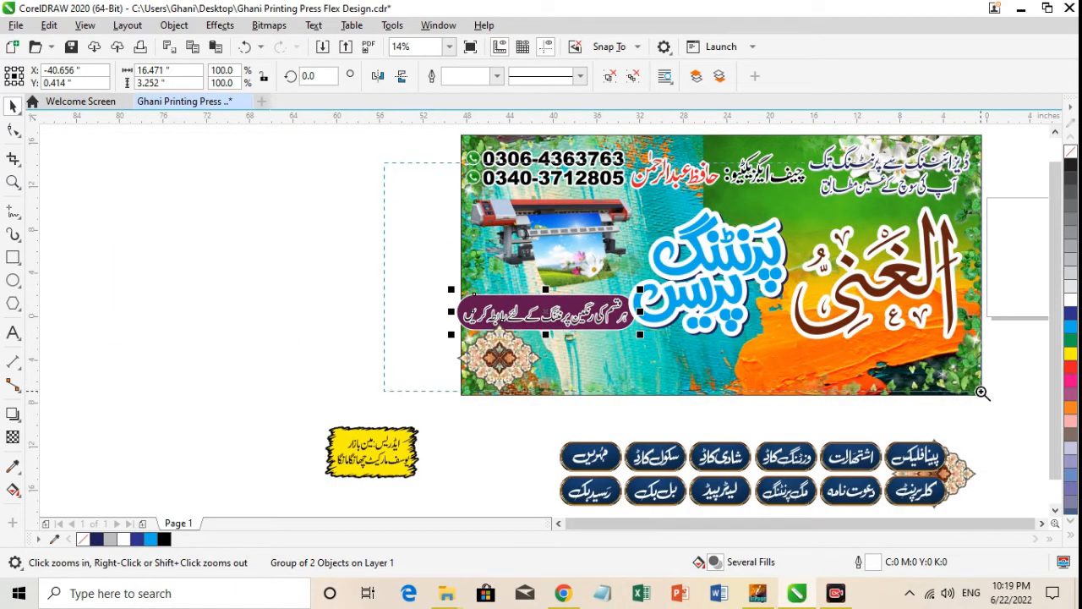
pyautogui.moveTo(991, 397); pyautogui.dragTo(991, 397)
# Adjust the position of the brown and blue Urdu titles together, keeping the blue lettering over its navy shadow.
pyautogui.click(821, 353)
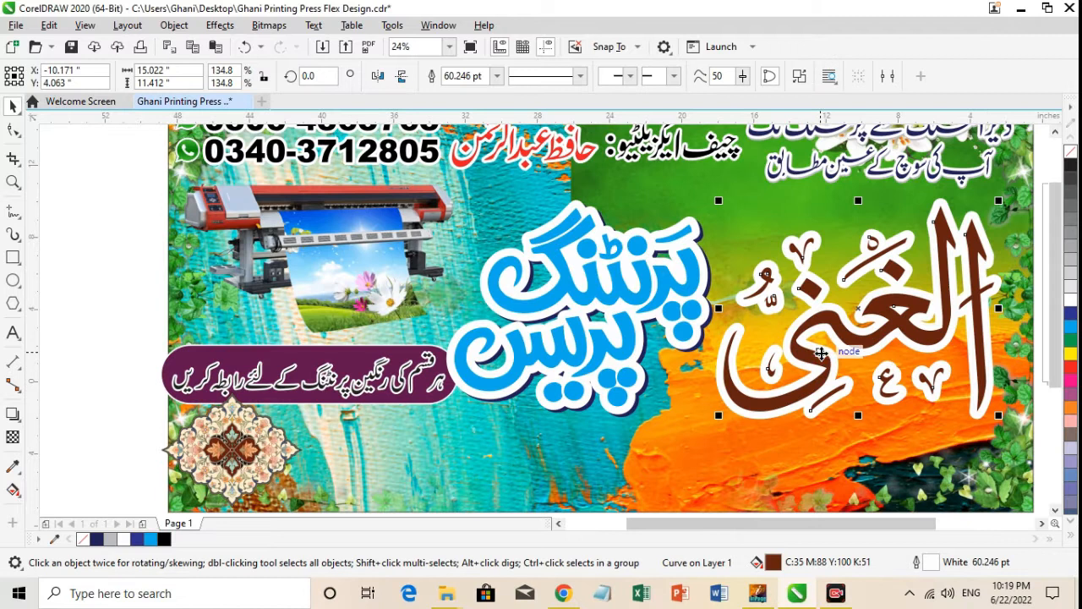
pyautogui.keyDown('shift'); pyautogui.click(699, 350); pyautogui.keyUp('shift')
pyautogui.keyDown('shift'); pyautogui.click(632, 414); pyautogui.keyUp('shift')
pyautogui.keyDown('shift'); pyautogui.click(634, 413); pyautogui.keyUp('shift')
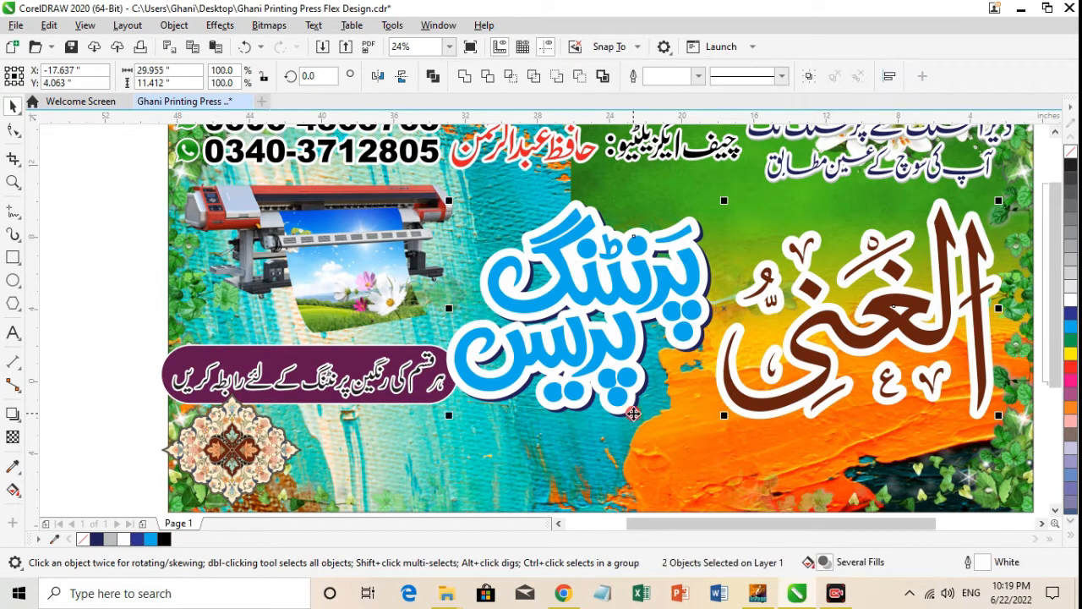
pyautogui.moveTo(627, 382); pyautogui.dragTo(625, 375)
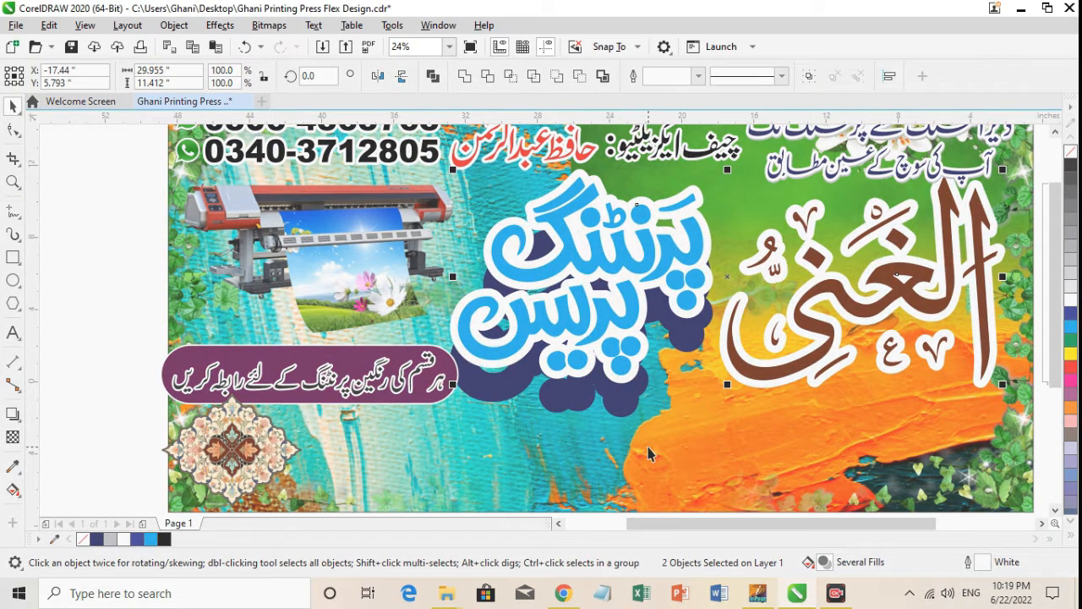
pyautogui.click(644, 440)
pyautogui.click(104, 354)
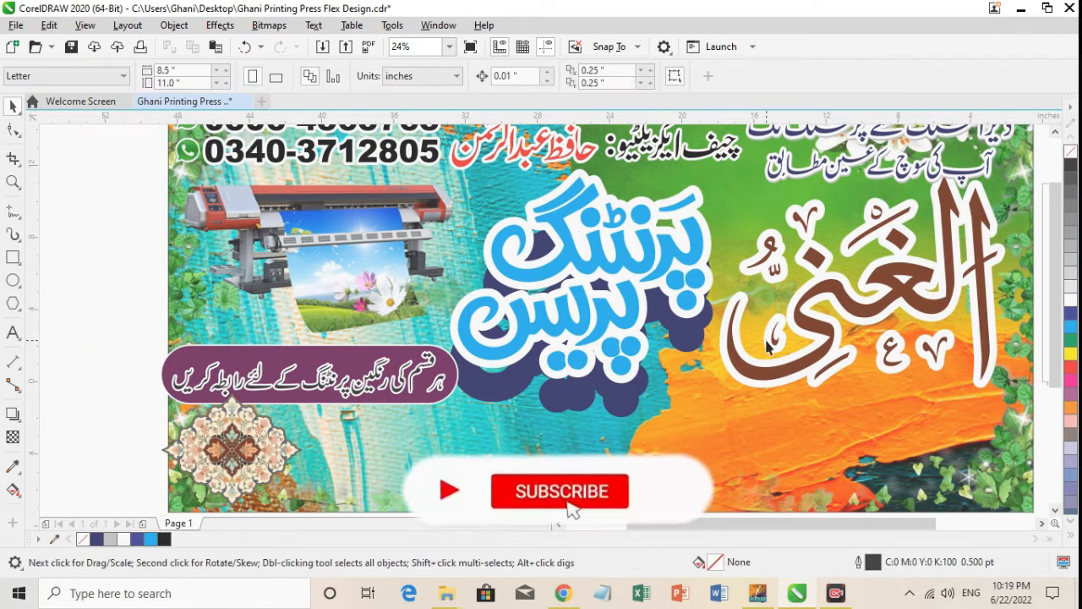
pyautogui.click(764, 365)
pyautogui.keyDown('shift'); pyautogui.click(683, 303); pyautogui.keyUp('shift')
pyautogui.moveTo(683, 302); pyautogui.dragTo(685, 336)
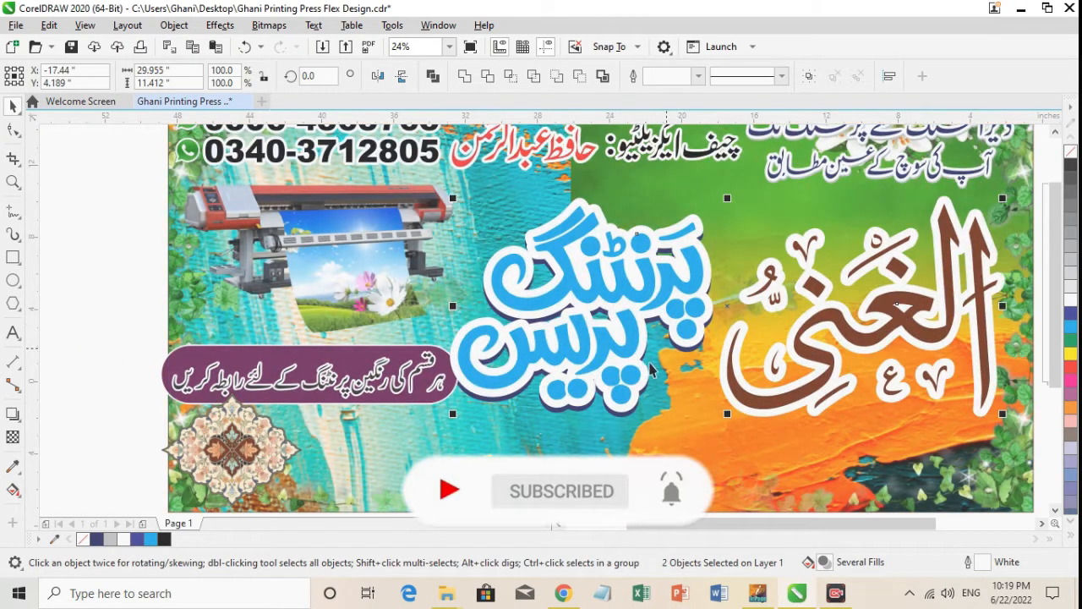
# Scale both large Urdu titles and the navy shadow down slightly, keeping their upper-right corner in place.
pyautogui.press('F4')
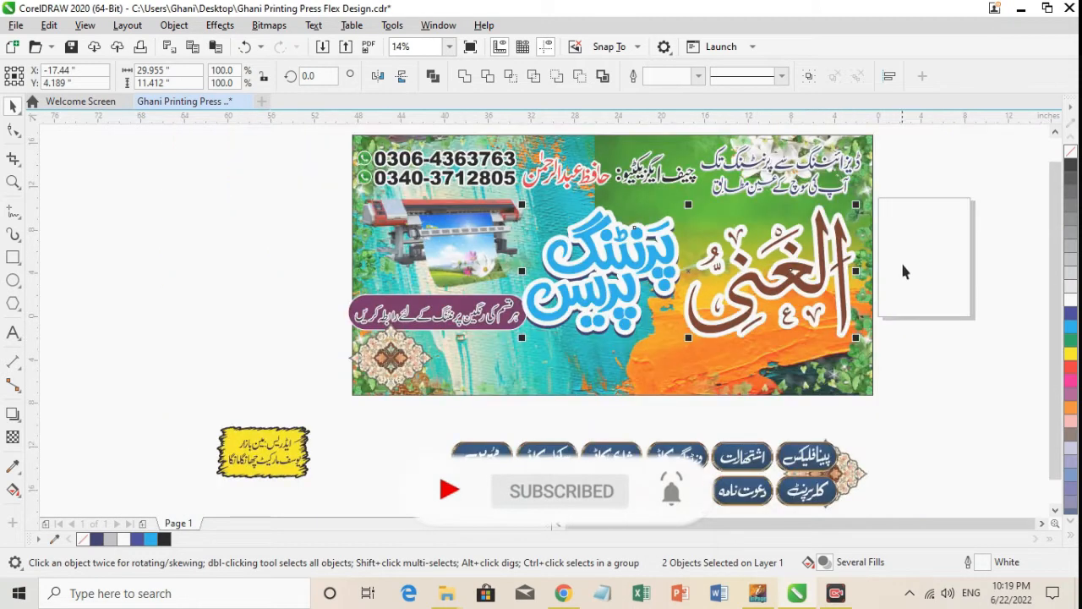
pyautogui.moveTo(896, 199); pyautogui.dragTo(700, 299)
pyautogui.moveTo(544, 360); pyautogui.dragTo(506, 381)
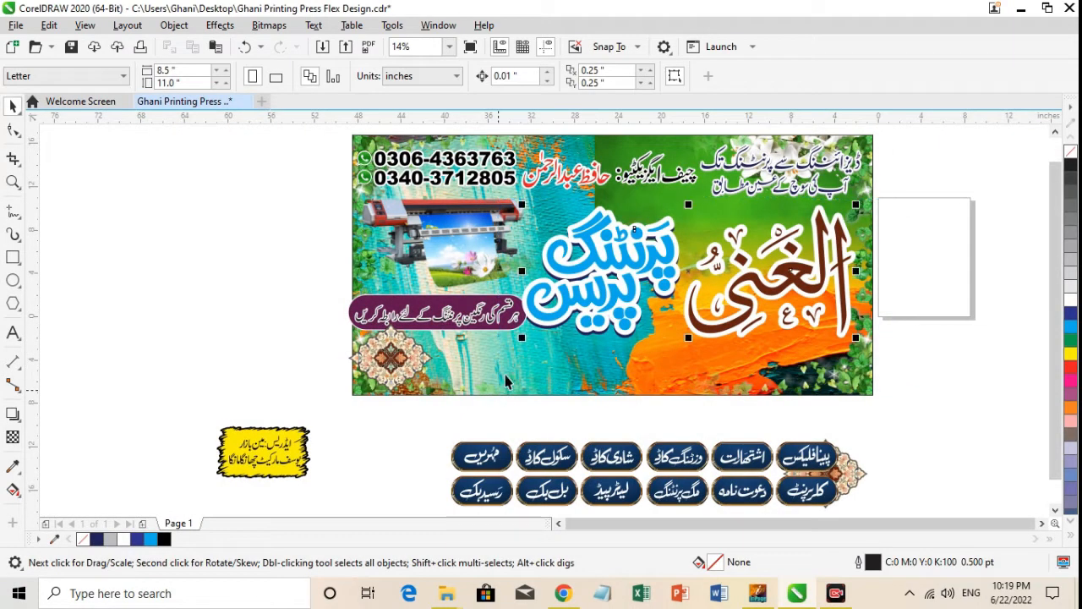
pyautogui.moveTo(521, 340); pyautogui.dragTo(536, 340)
# Move the maroon slogan capsule inward from the banner's edge and scale it to 96.3%.
pyautogui.click(471, 323)
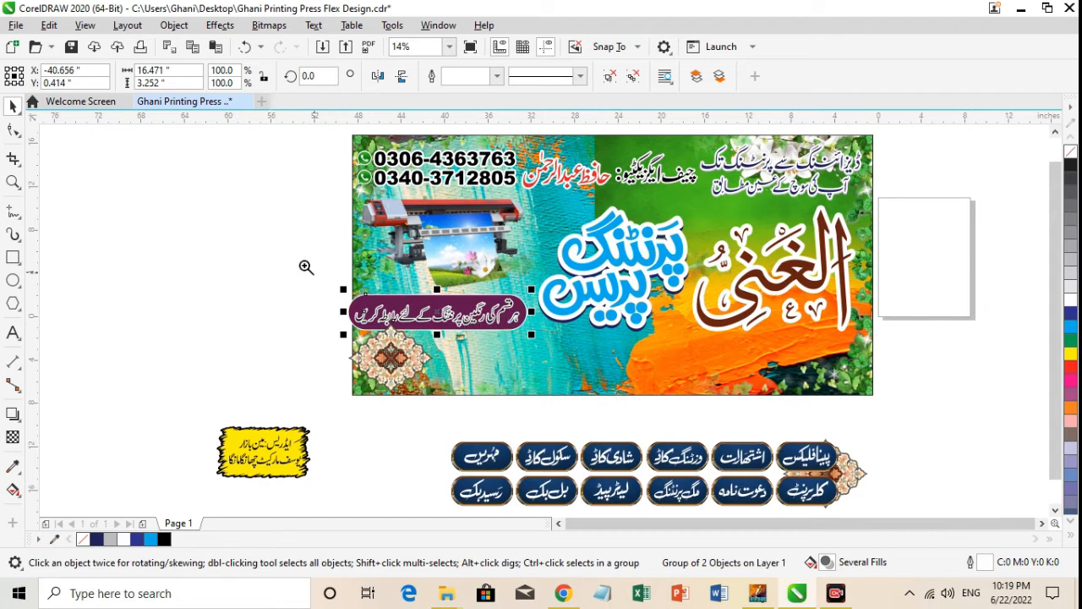
pyautogui.moveTo(306, 267); pyautogui.dragTo(687, 370)
pyautogui.moveTo(511, 306); pyautogui.dragTo(540, 296)
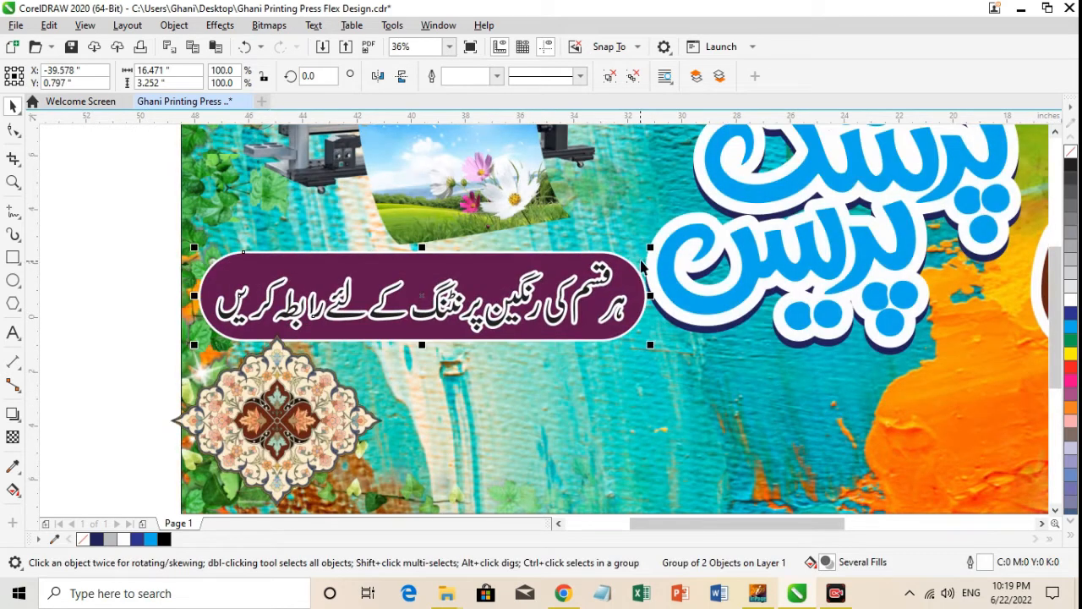
pyautogui.moveTo(650, 247); pyautogui.dragTo(602, 278)
pyautogui.press('F4')
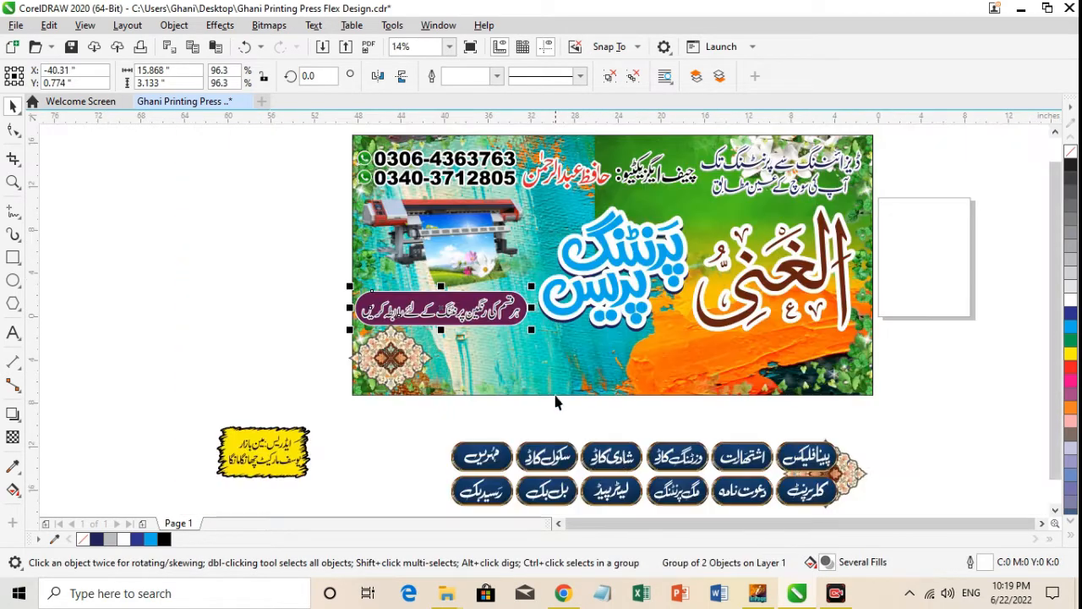
# Place the group of twelve navy service badges along the banner's bottom edge beneath the titles, scaled to 92.7%.
pyautogui.click(618, 462)
pyautogui.moveTo(618, 461); pyautogui.dragTo(626, 353)
pyautogui.press('F2')
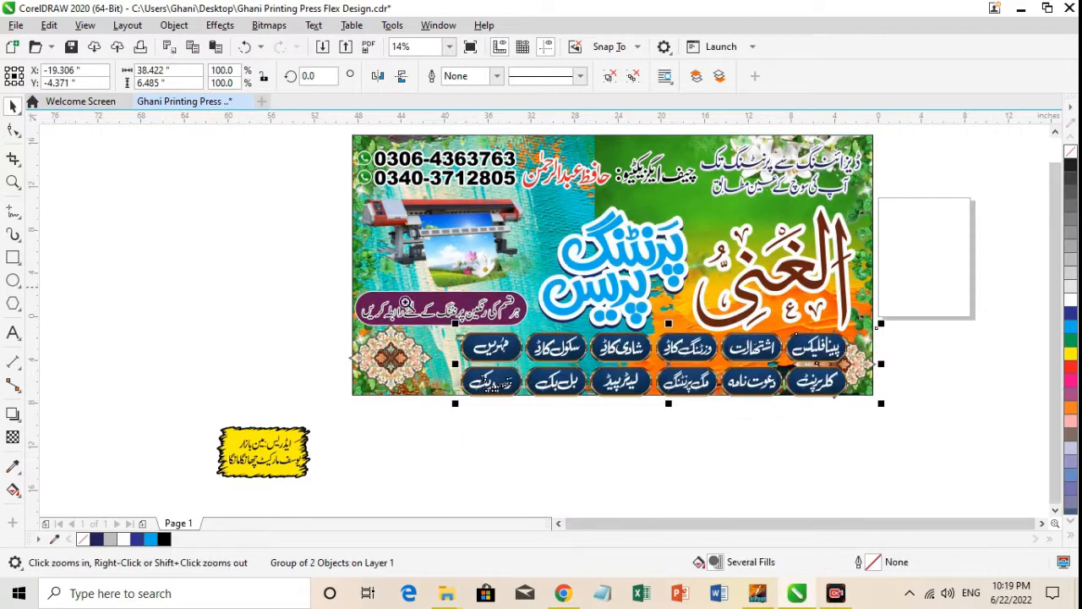
pyautogui.moveTo(394, 291); pyautogui.dragTo(966, 442)
pyautogui.moveTo(902, 252); pyautogui.dragTo(883, 250)
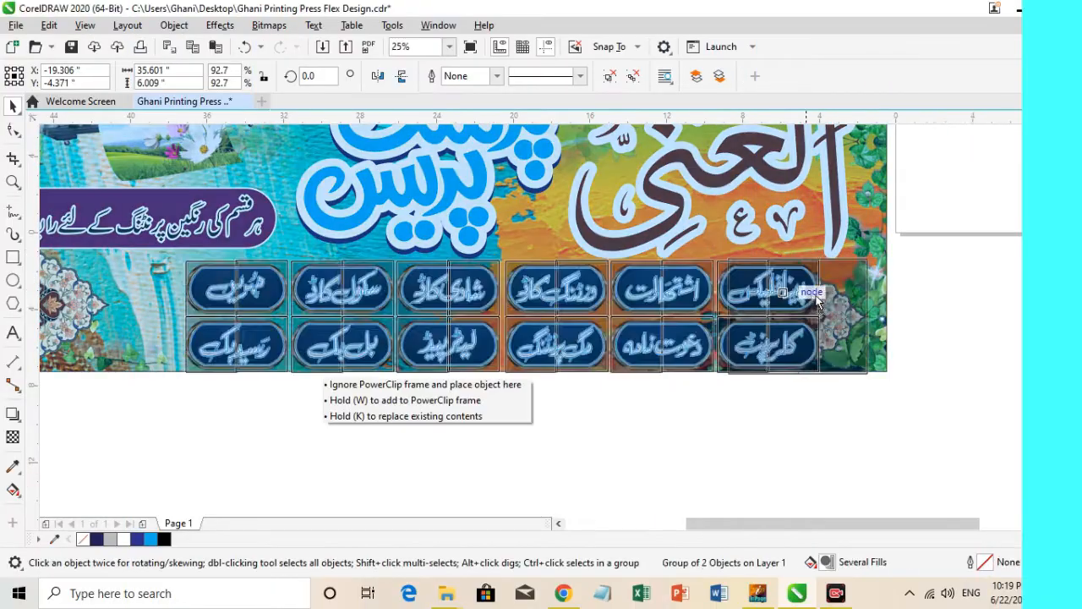
pyautogui.moveTo(845, 296); pyautogui.dragTo(811, 286)
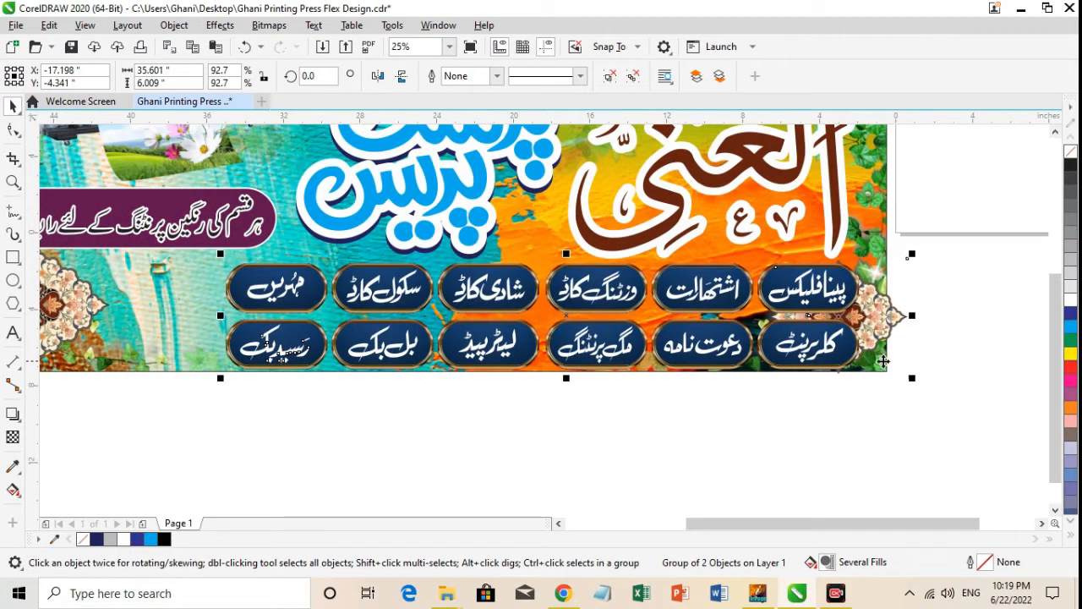
pyautogui.moveTo(811, 356); pyautogui.dragTo(789, 362)
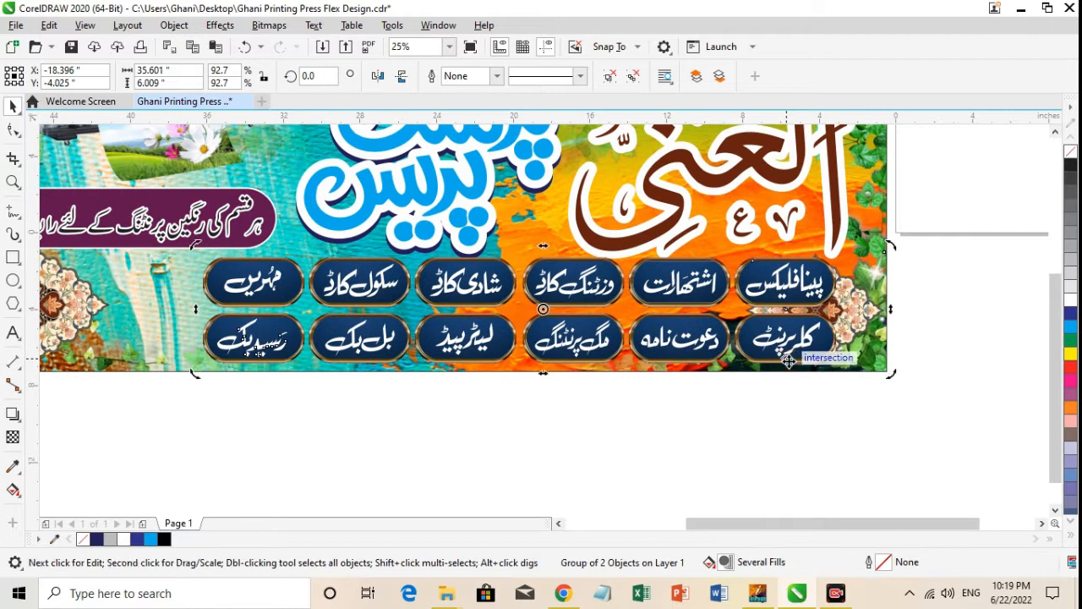
pyautogui.click(795, 422)
pyautogui.press('F4')
# Fine-tune the position of the brown Urdu title, nudging it slightly to the right.
pyautogui.click(804, 298)
pyautogui.moveTo(804, 298); pyautogui.dragTo(798, 294)
pyautogui.click(931, 192)
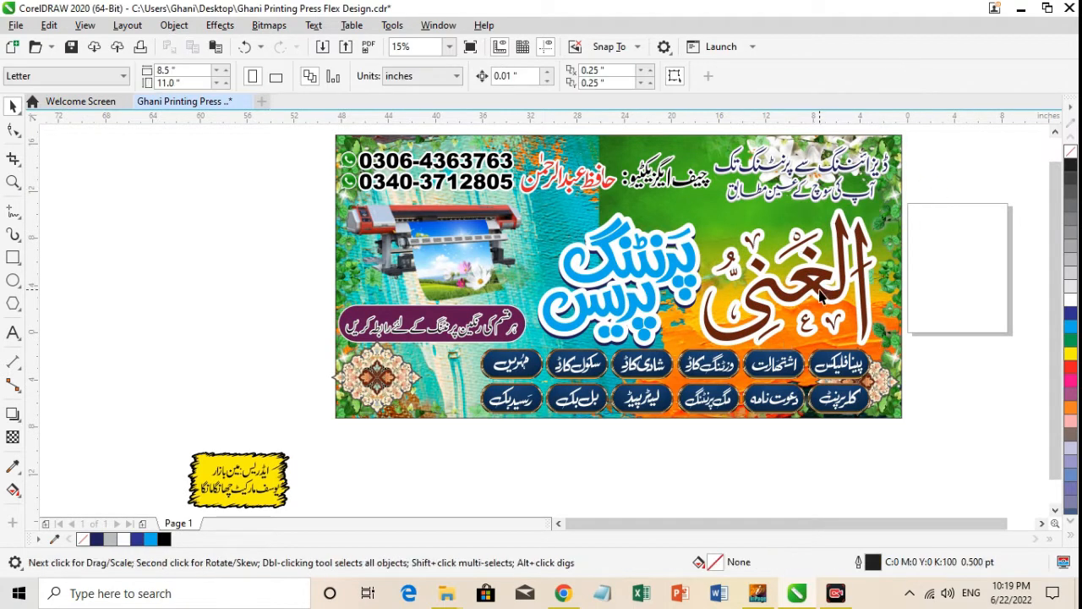
pyautogui.click(817, 291)
pyautogui.press('Right')
pyautogui.press('Right')
pyautogui.press('Right')
pyautogui.press('Right')
pyautogui.press('Right')
pyautogui.press('Right')
pyautogui.press('Right')
pyautogui.press('Right')
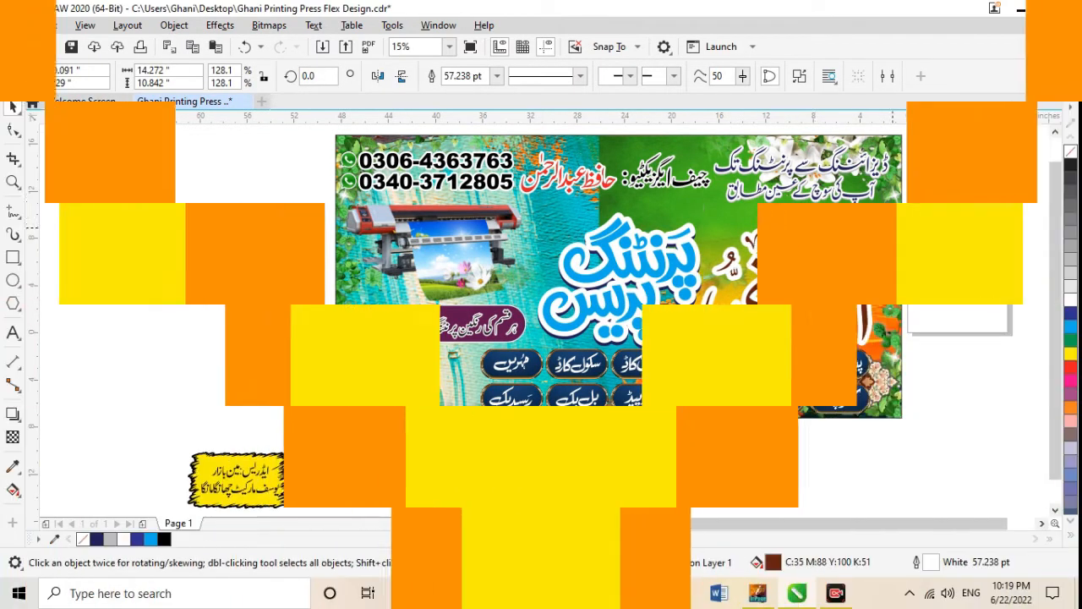
# Nudge both large Urdu titles and the navy shadow slightly to the left together.
pyautogui.moveTo(935, 189); pyautogui.dragTo(538, 349)
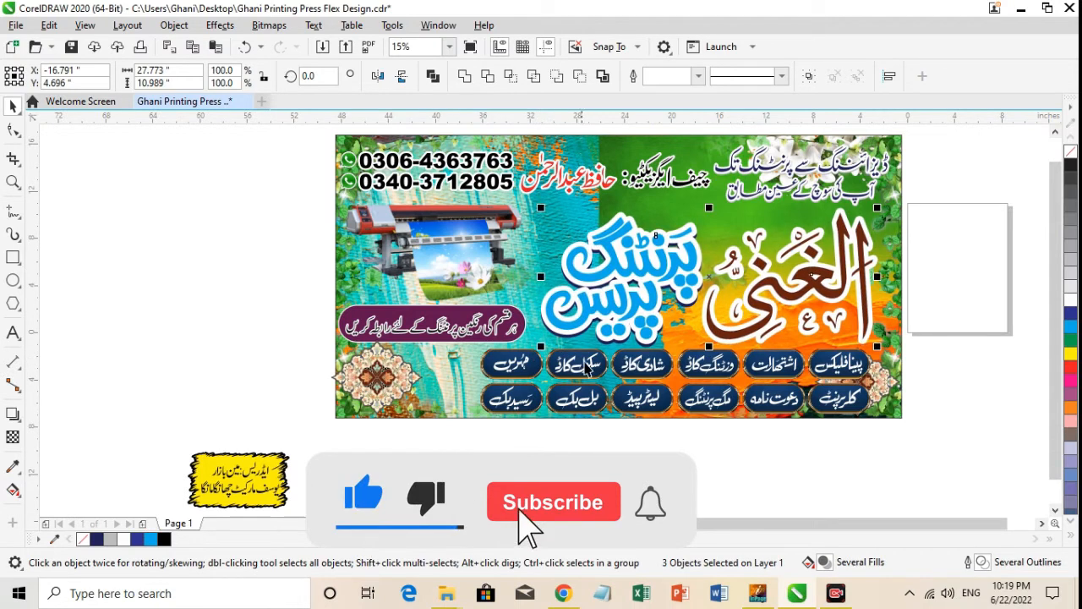
pyautogui.press('Left')
pyautogui.press('Left')
pyautogui.press('Left')
pyautogui.press('Left')
pyautogui.press('Left')
pyautogui.press('Left')
pyautogui.press('Left')
pyautogui.press('Left')
pyautogui.press('Left')
pyautogui.press('Left')
pyautogui.press('Left')
pyautogui.press('Left')
pyautogui.press('Left')
# Scale the maroon slogan capsule down from its lower-left corner so it clears the banner's leafy border.
pyautogui.moveTo(321, 283); pyautogui.dragTo(548, 346)
pyautogui.click(337, 347)
pyautogui.moveTo(319, 283); pyautogui.dragTo(319, 282)
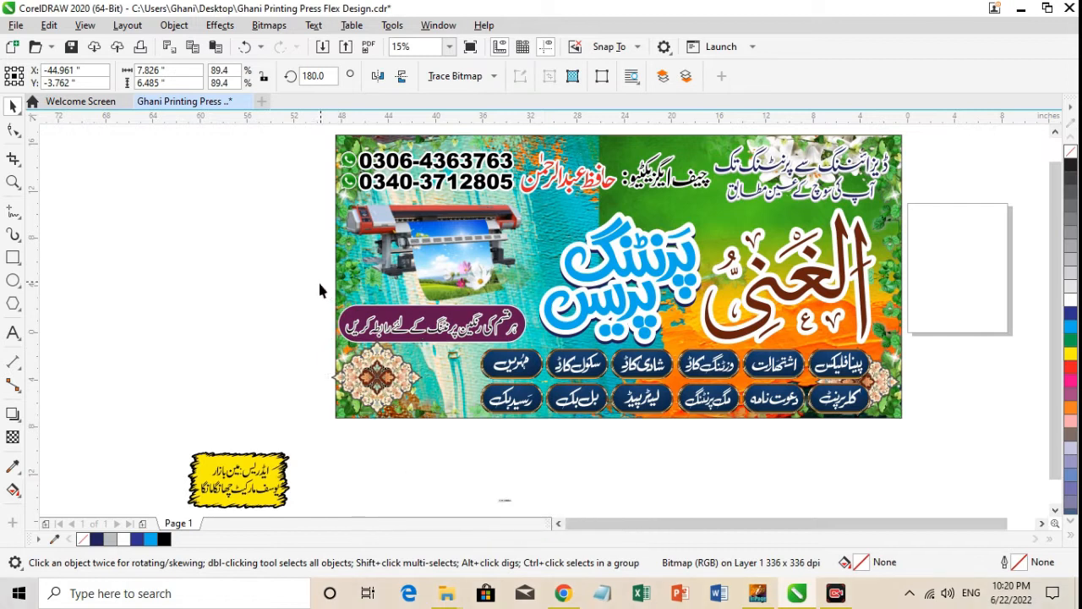
pyautogui.moveTo(566, 355); pyautogui.dragTo(566, 356)
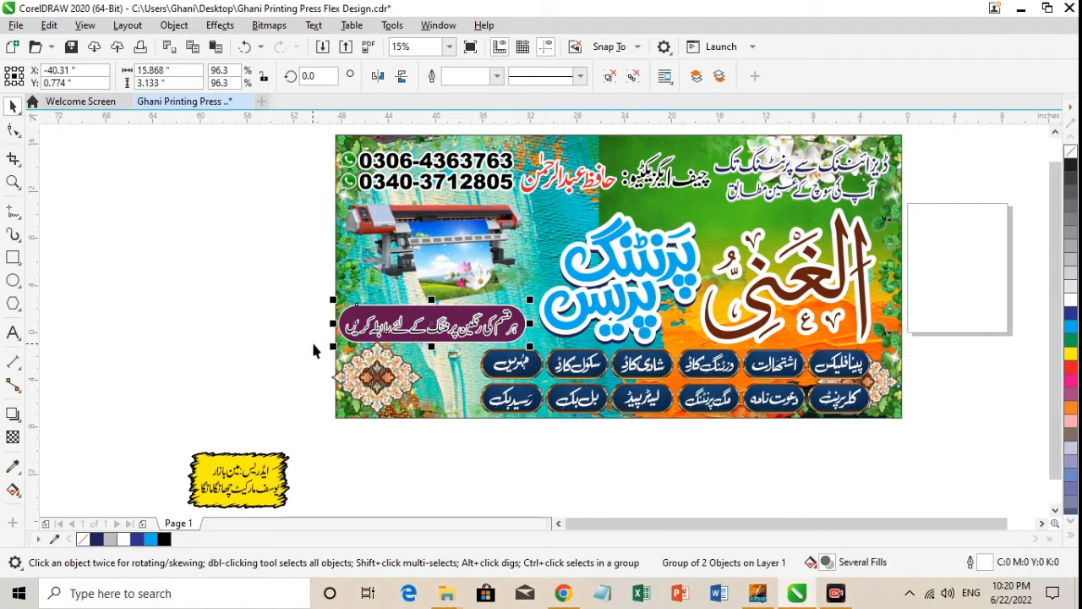
pyautogui.click(340, 350)
pyautogui.moveTo(296, 296); pyautogui.dragTo(296, 296)
pyautogui.moveTo(551, 368); pyautogui.dragTo(551, 368)
pyautogui.moveTo(334, 347); pyautogui.dragTo(334, 346)
pyautogui.moveTo(306, 295); pyautogui.dragTo(556, 355)
pyautogui.moveTo(329, 350); pyautogui.dragTo(355, 338)
pyautogui.click(354, 367)
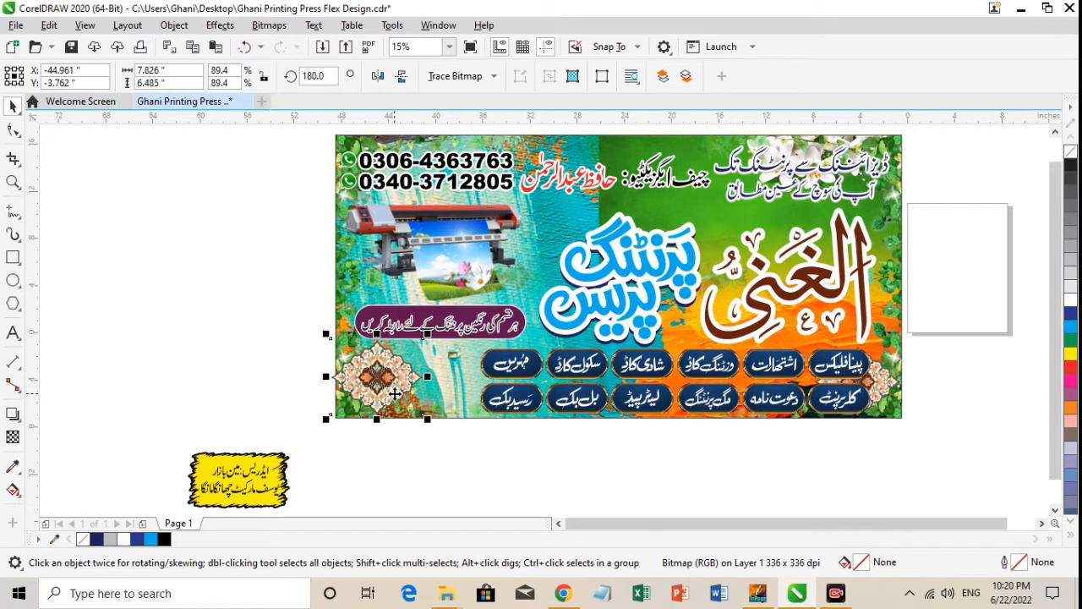
pyautogui.click(460, 404)
pyautogui.click(456, 381)
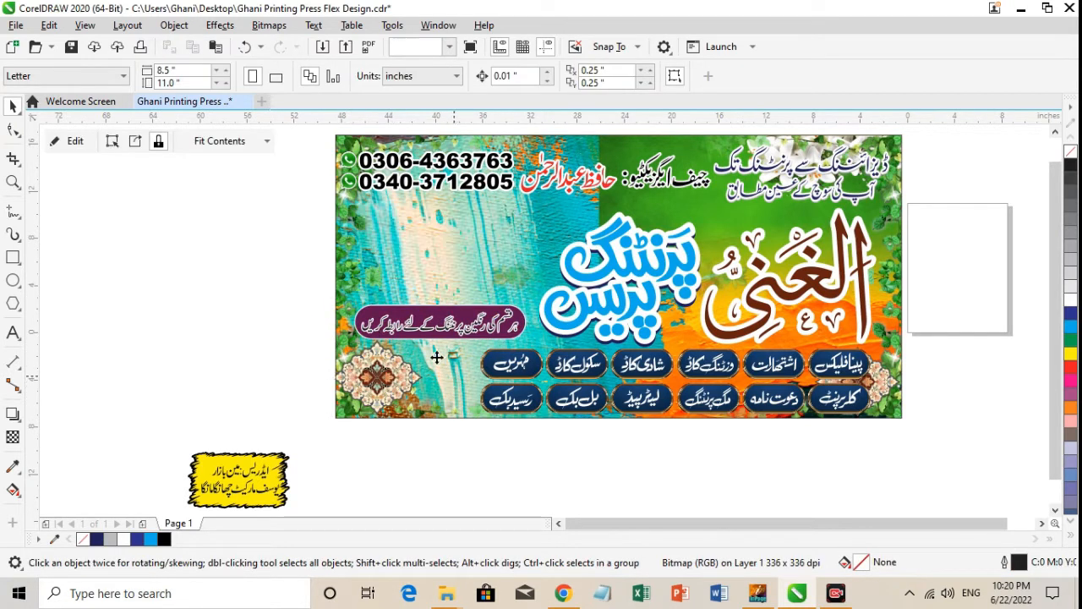
pyautogui.click(415, 330)
pyautogui.click(608, 386)
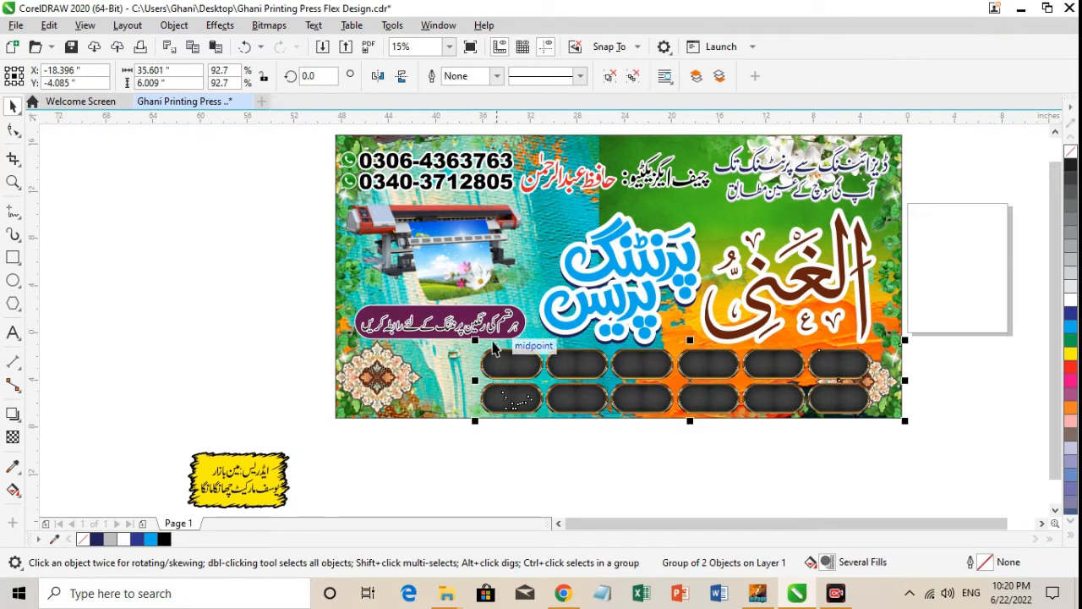
pyautogui.press('F2')
pyautogui.moveTo(429, 335); pyautogui.dragTo(756, 429)
pyautogui.click(698, 460)
pyautogui.press('F3')
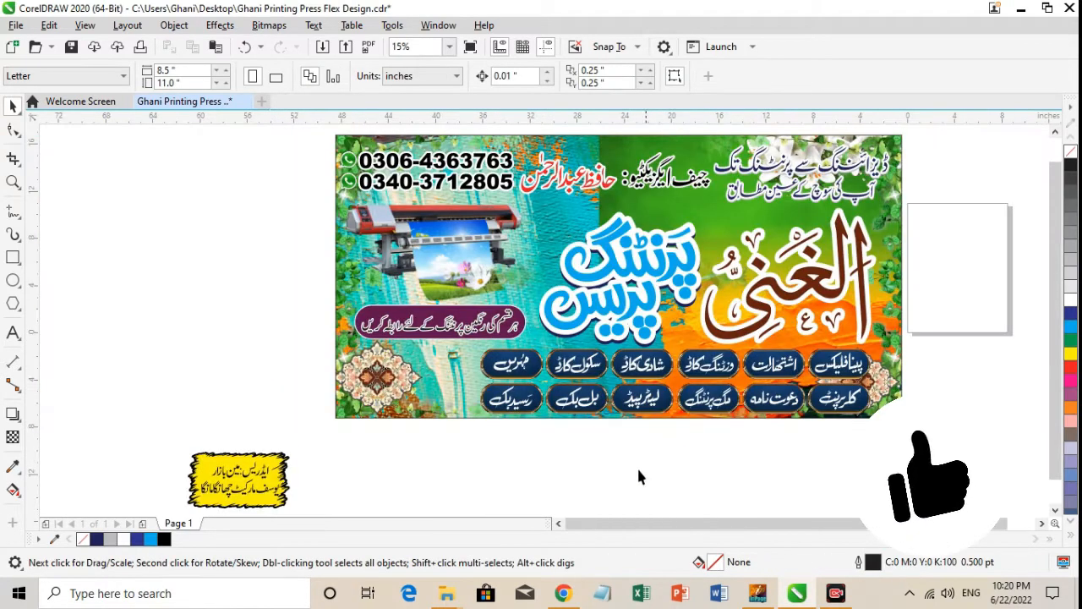
# Place the yellow address label together with its Urdu text over the floral ornament in the banner's lower-left corner.
pyautogui.click(245, 483)
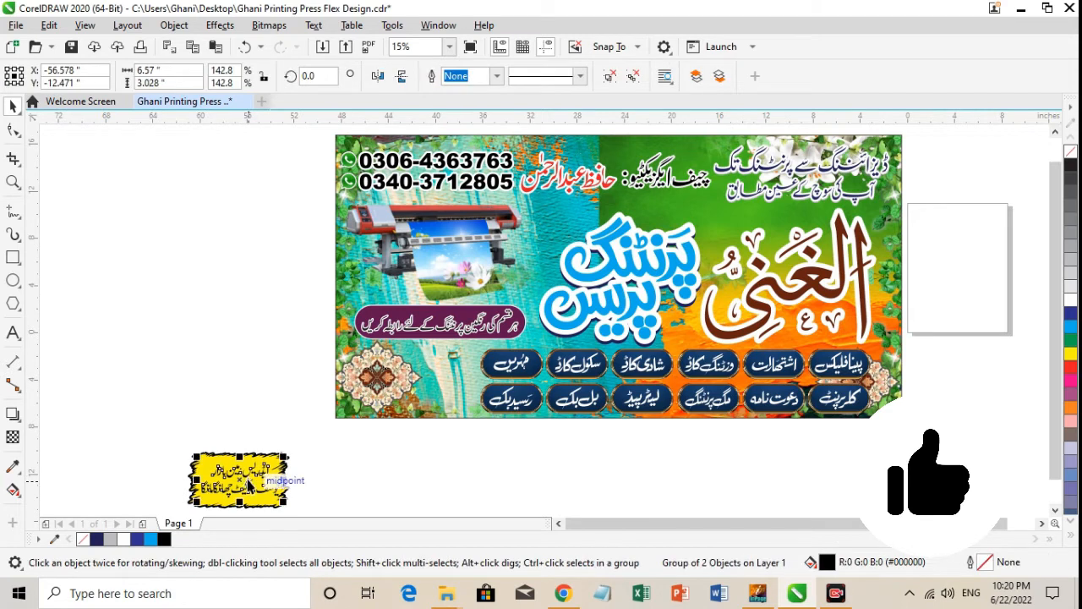
pyautogui.moveTo(342, 430); pyautogui.dragTo(433, 373)
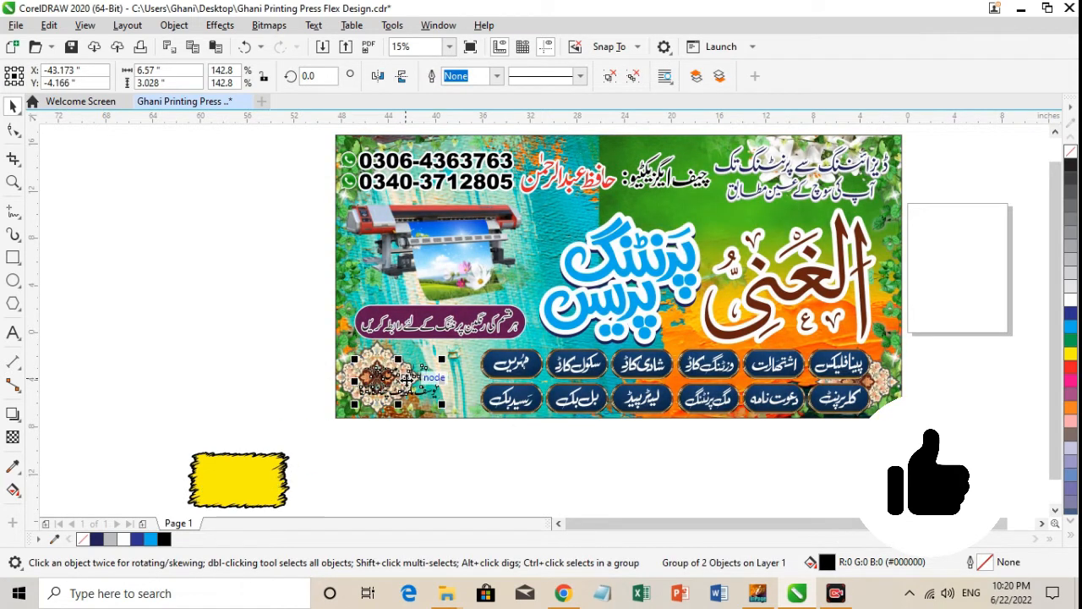
pyautogui.click(125, 414)
pyautogui.moveTo(380, 404); pyautogui.dragTo(226, 491)
pyautogui.keyDown('shift'); pyautogui.click(268, 457); pyautogui.keyUp('shift')
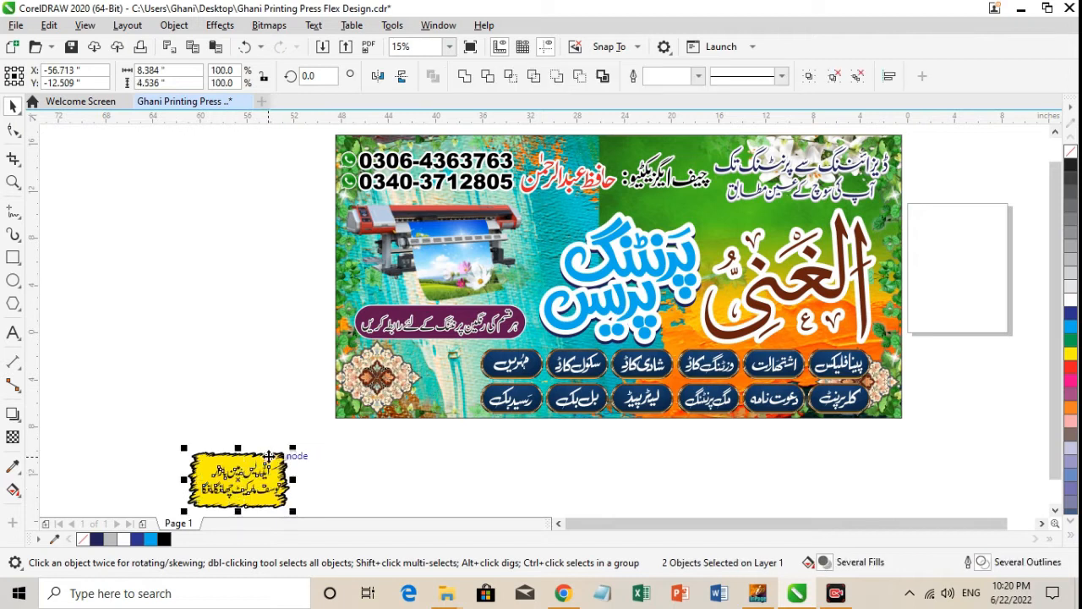
pyautogui.moveTo(268, 457); pyautogui.dragTo(431, 372)
# Enlarge the yellow address label with its text, and slightly enlarge the maroon slogan capsule above it.
pyautogui.press('z')
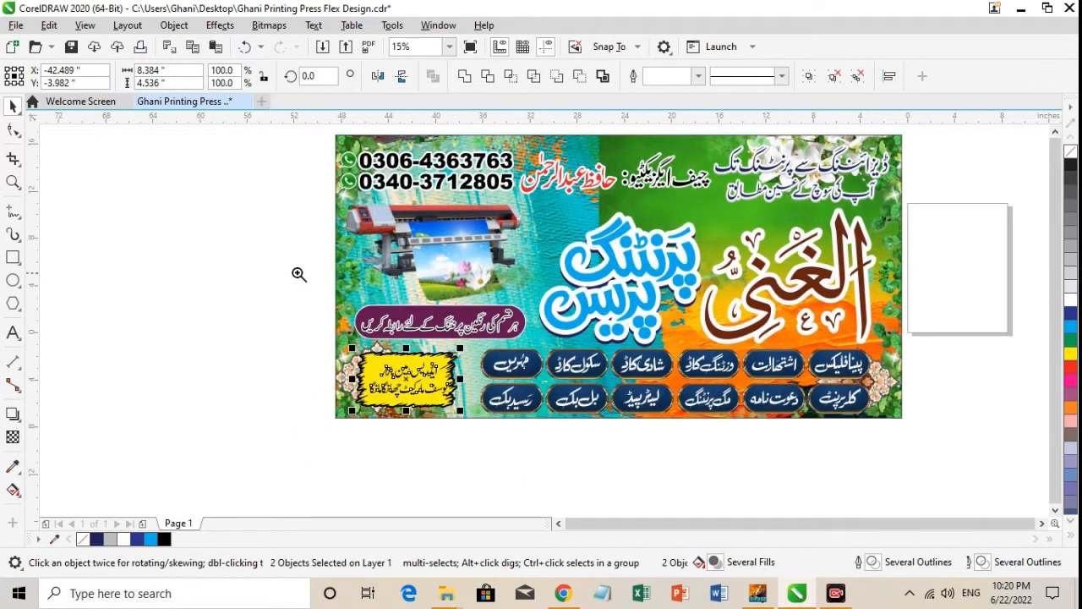
pyautogui.moveTo(297, 273); pyautogui.dragTo(665, 456)
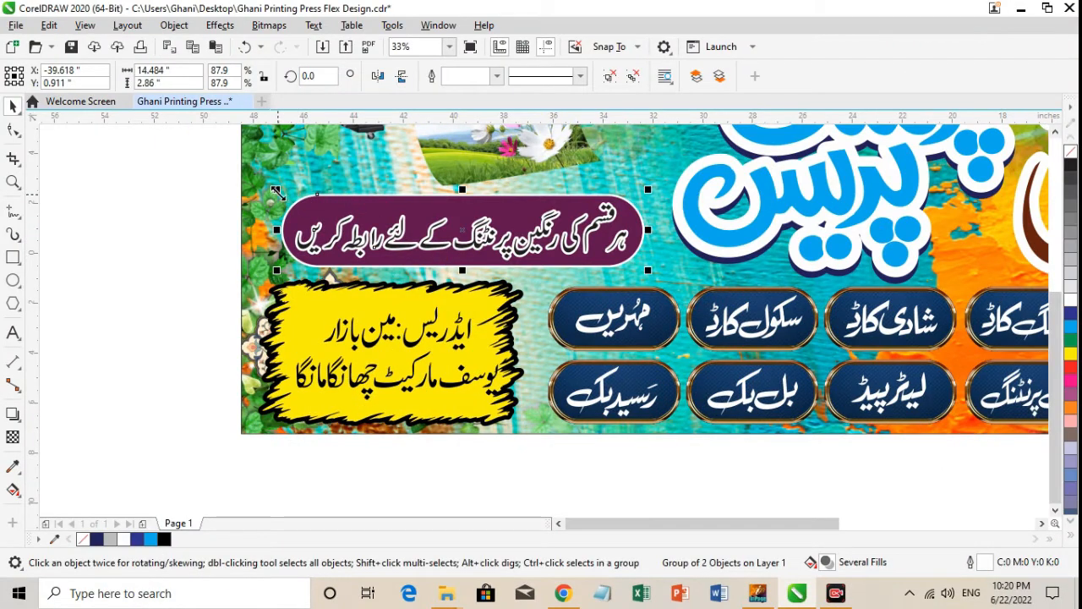
pyautogui.moveTo(278, 193); pyautogui.dragTo(262, 185)
pyautogui.moveTo(456, 241); pyautogui.dragTo(455, 242)
# Recolour the jagged outline of the yellow address label blue.
pyautogui.click(463, 339)
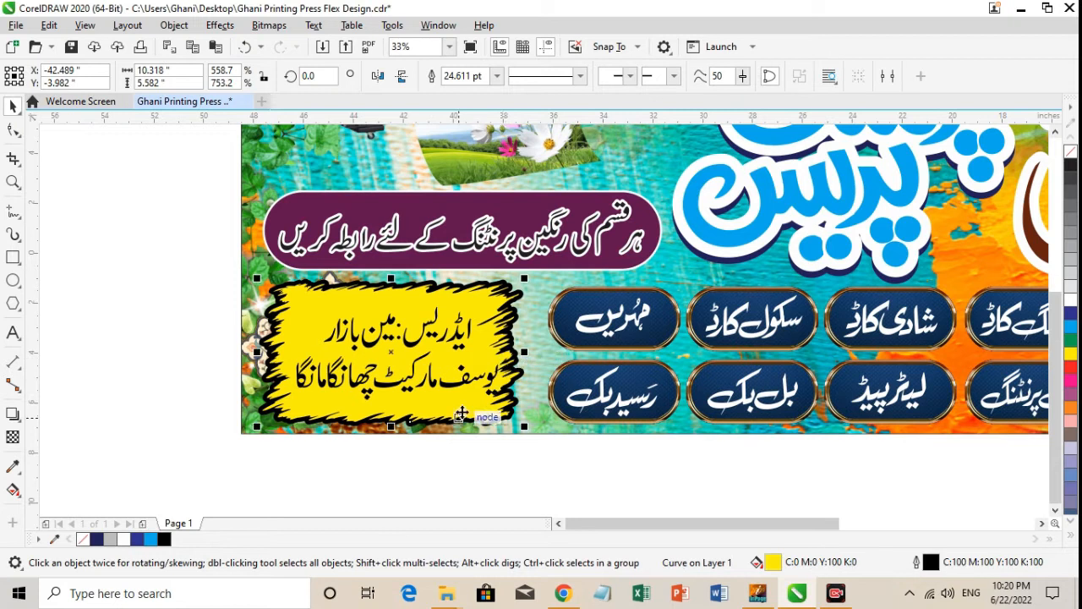
pyautogui.rightClick(153, 544)
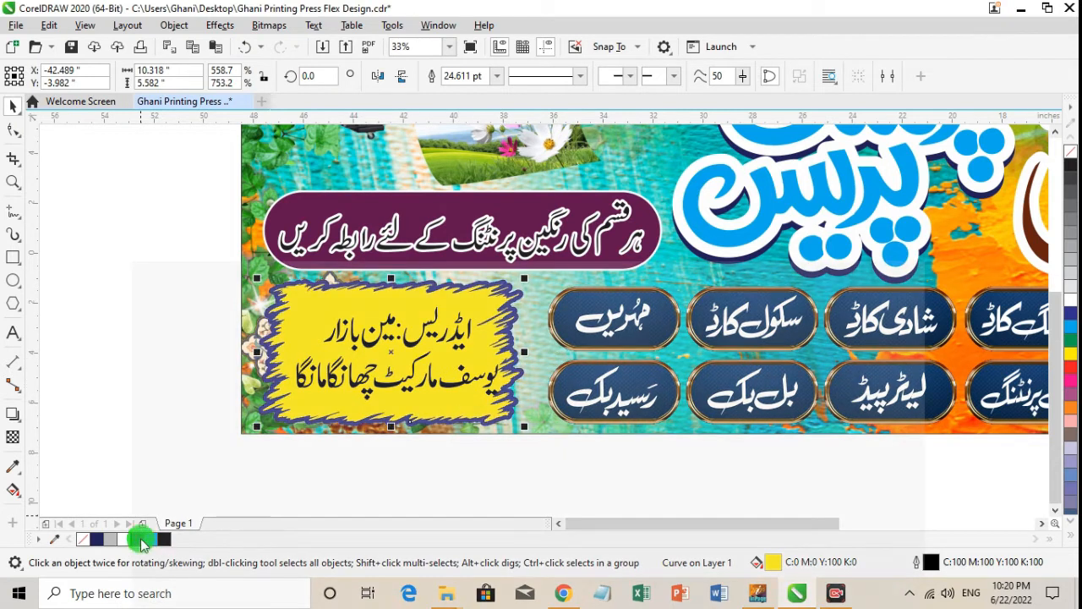
# Give the Urdu address text a 24 pt outline with rounded corners and line caps, placed behind the fill and scaling with the object.
pyautogui.click(427, 380)
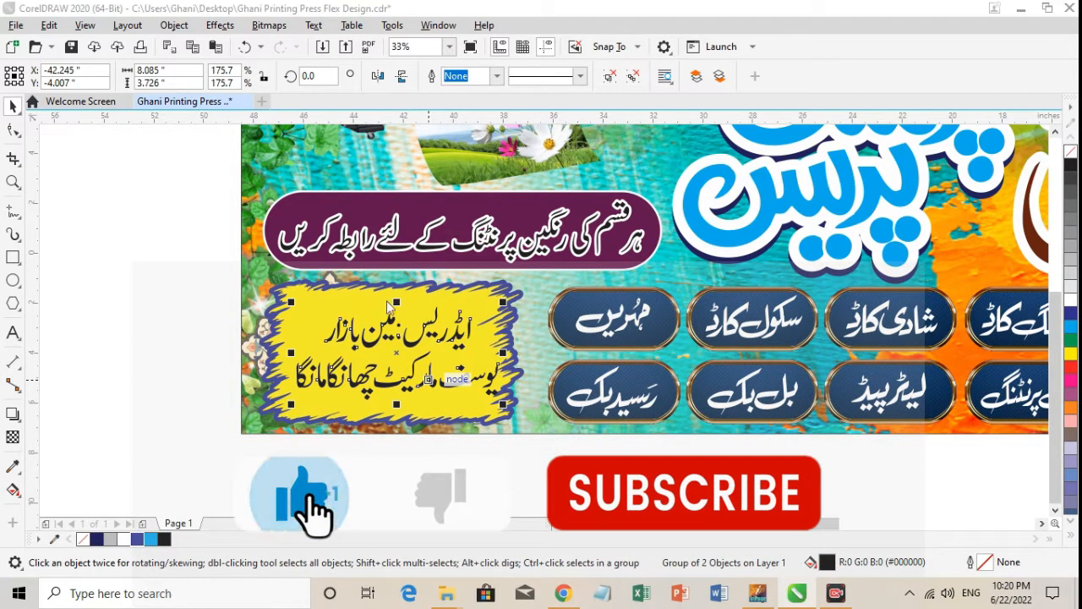
pyautogui.press('F12')
pyautogui.click(439, 235)
pyautogui.click(414, 312)
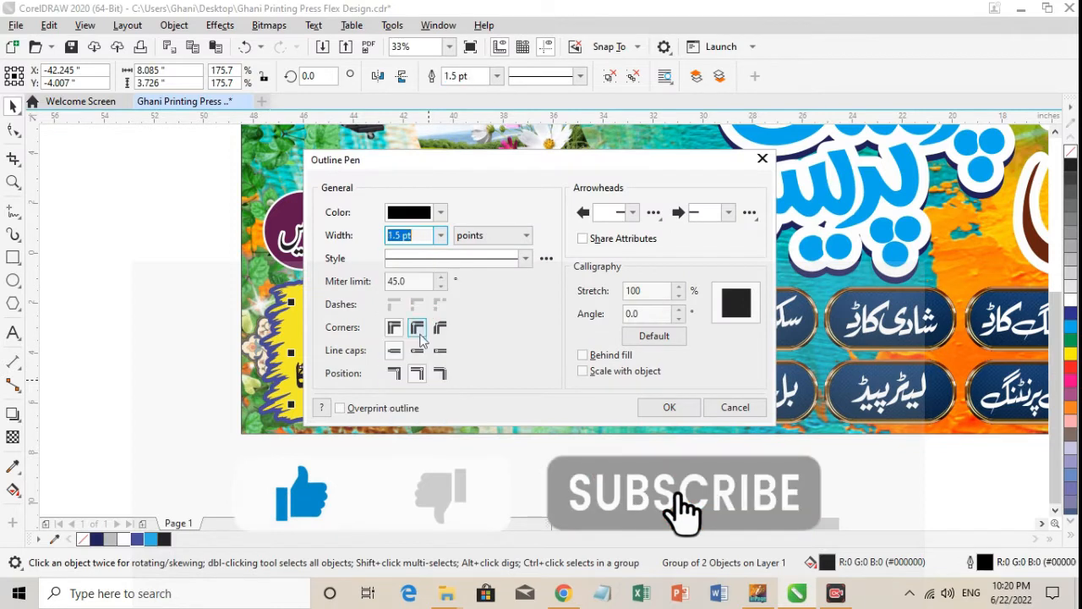
pyautogui.click(440, 235)
pyautogui.click(419, 406)
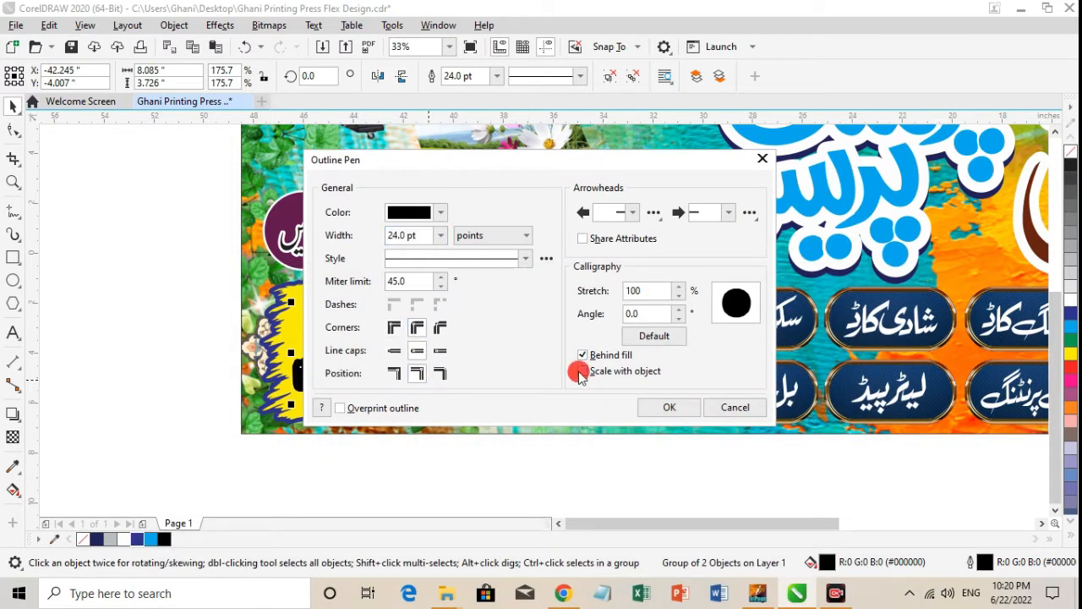
pyautogui.click(664, 408)
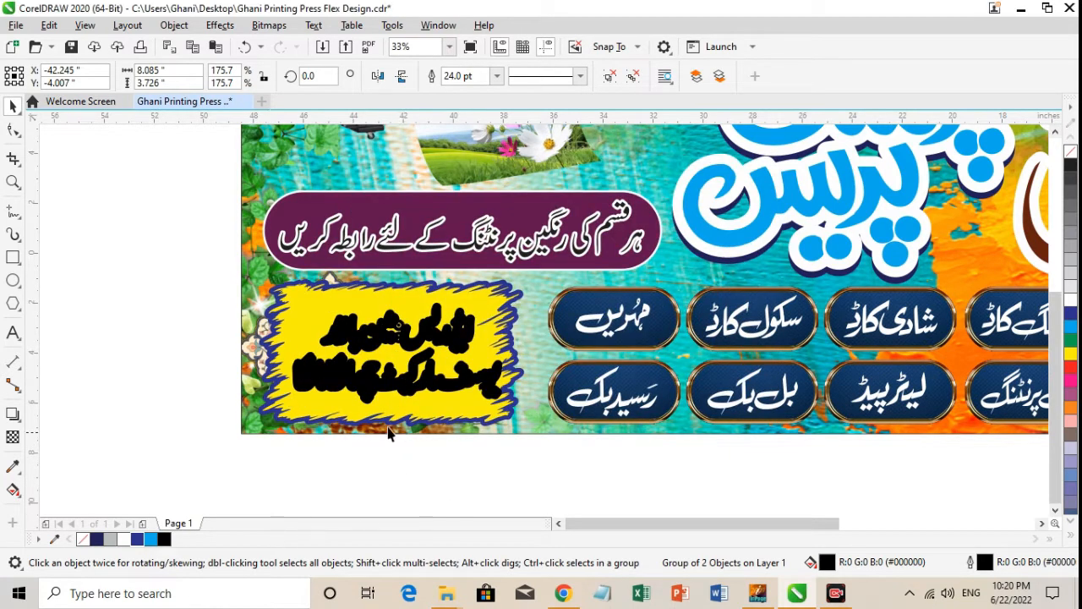
# Set the address text's outline width to 16 pt and colour the outline white.
pyautogui.press('F12')
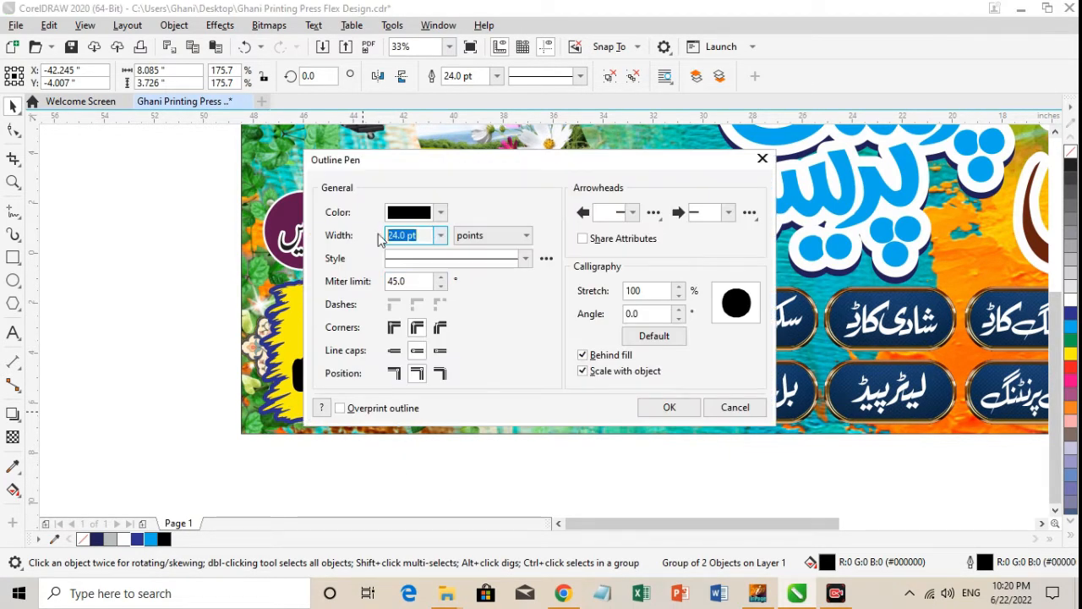
pyautogui.write('16')
pyautogui.press('Return')
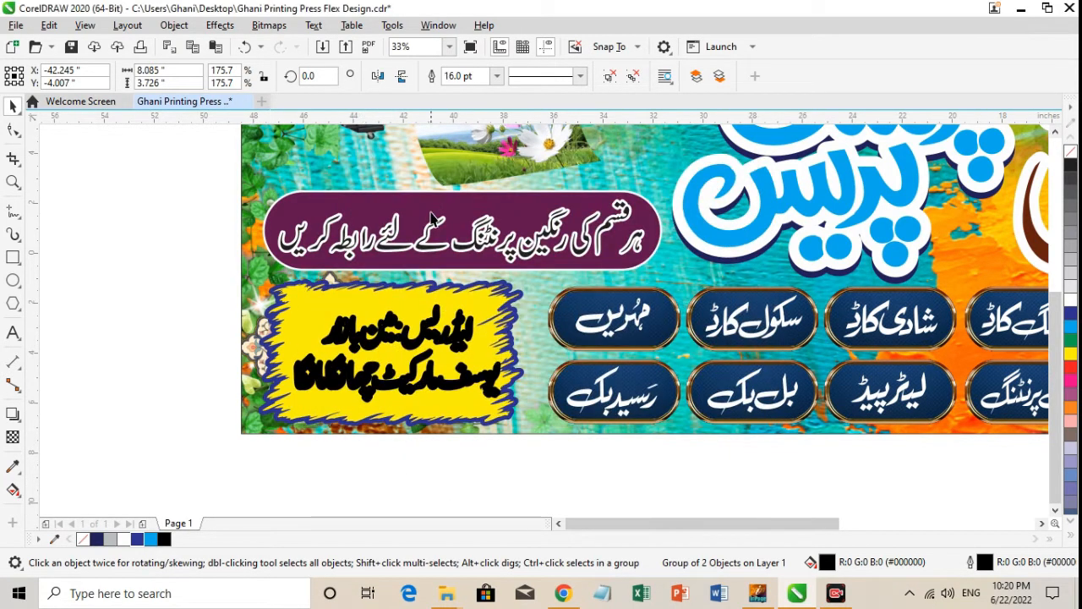
pyautogui.rightClick(122, 539)
pyautogui.click(109, 387)
# Change the yellow address label's jagged outline to black with a width of 16 pt.
pyautogui.click(447, 387)
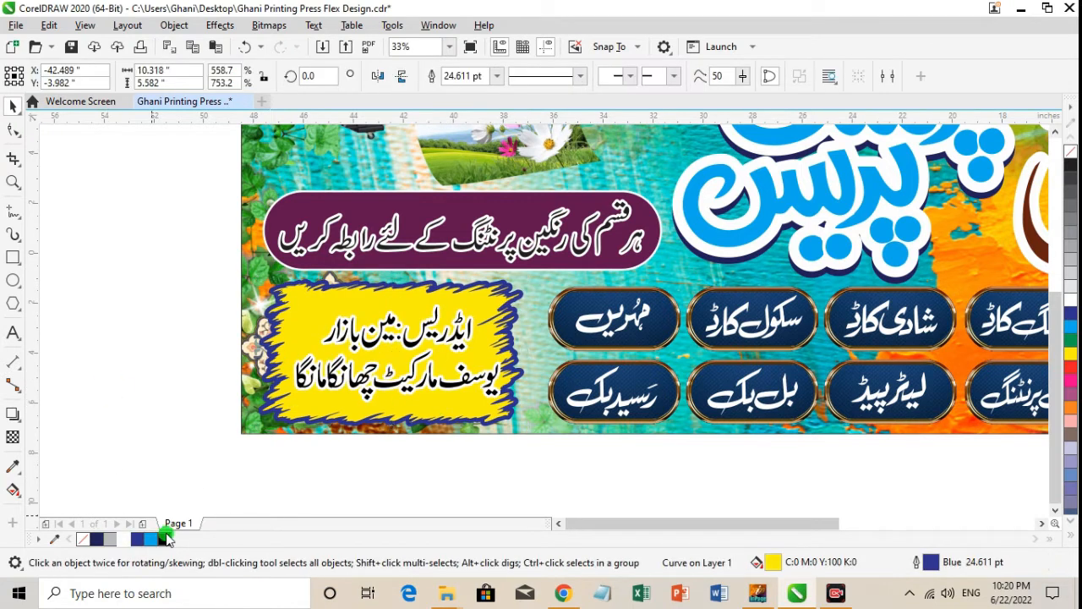
pyautogui.rightClick(165, 540)
pyautogui.press('F12')
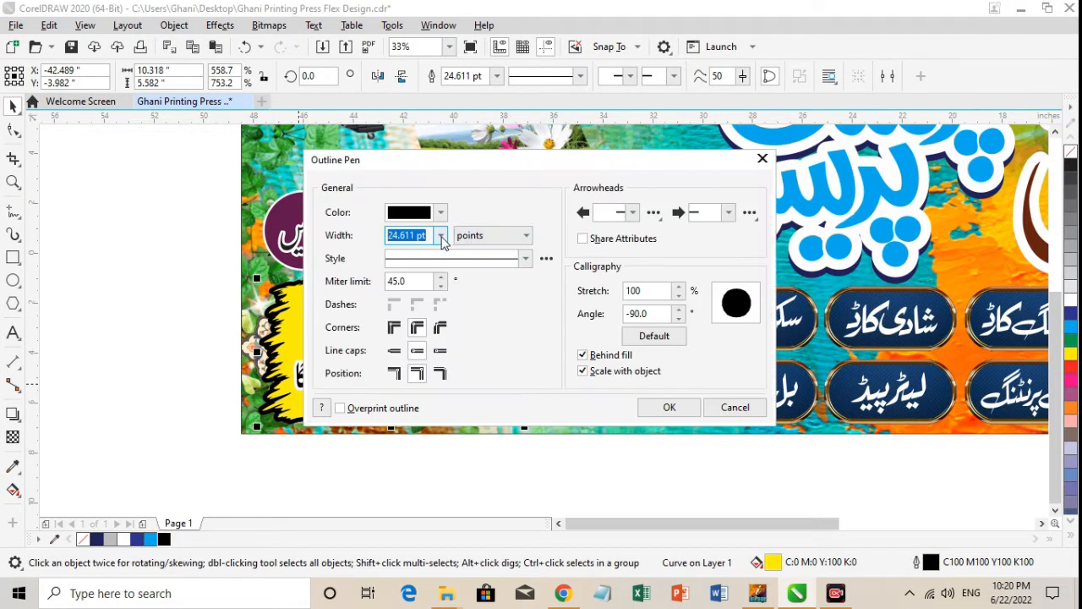
pyautogui.click(440, 236)
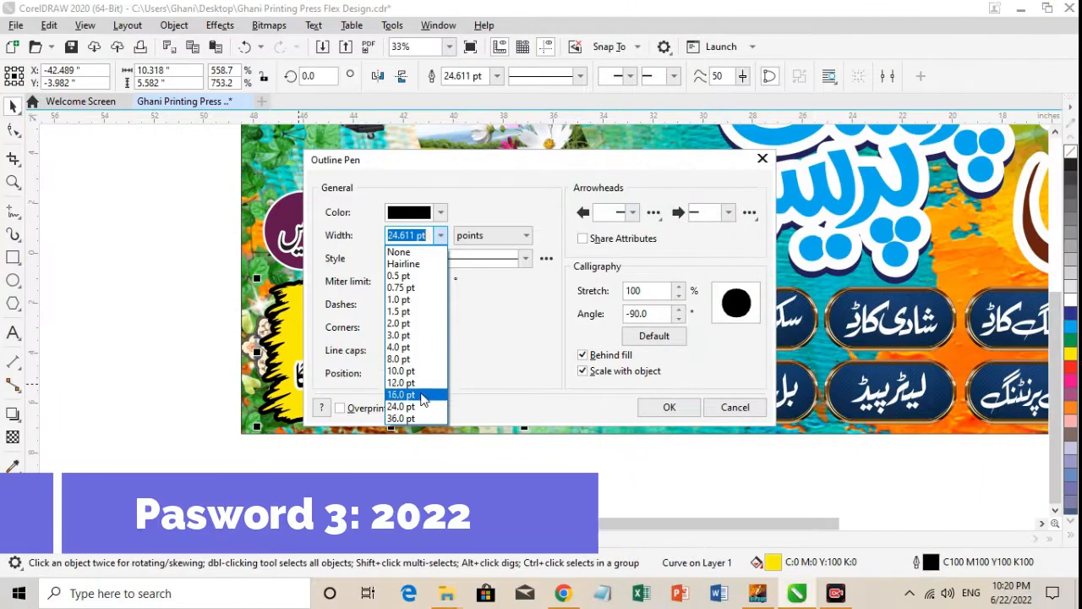
pyautogui.click(421, 394)
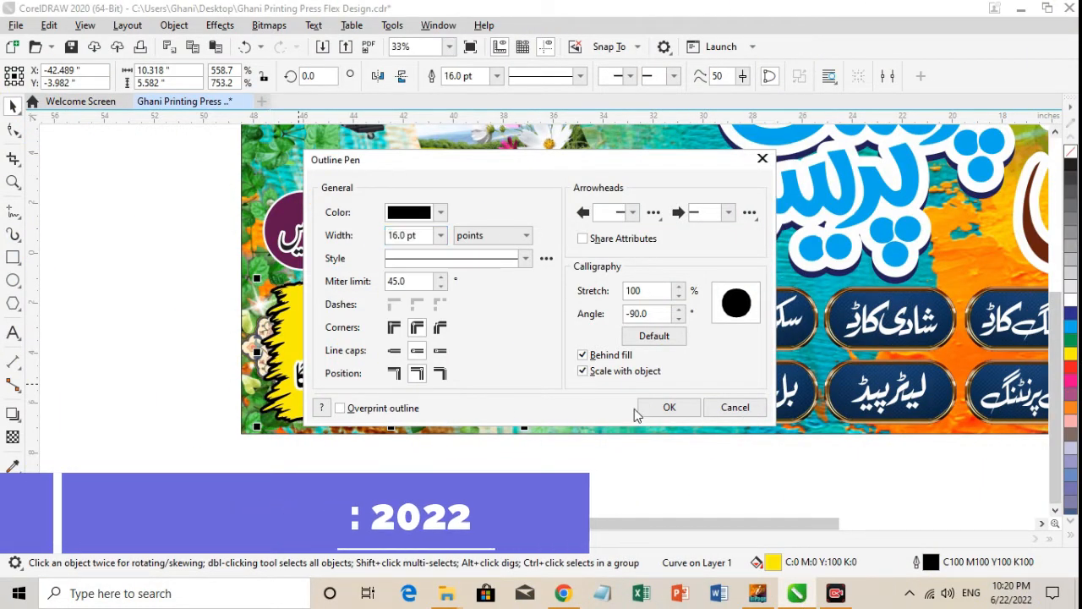
pyautogui.click(639, 409)
pyautogui.click(459, 494)
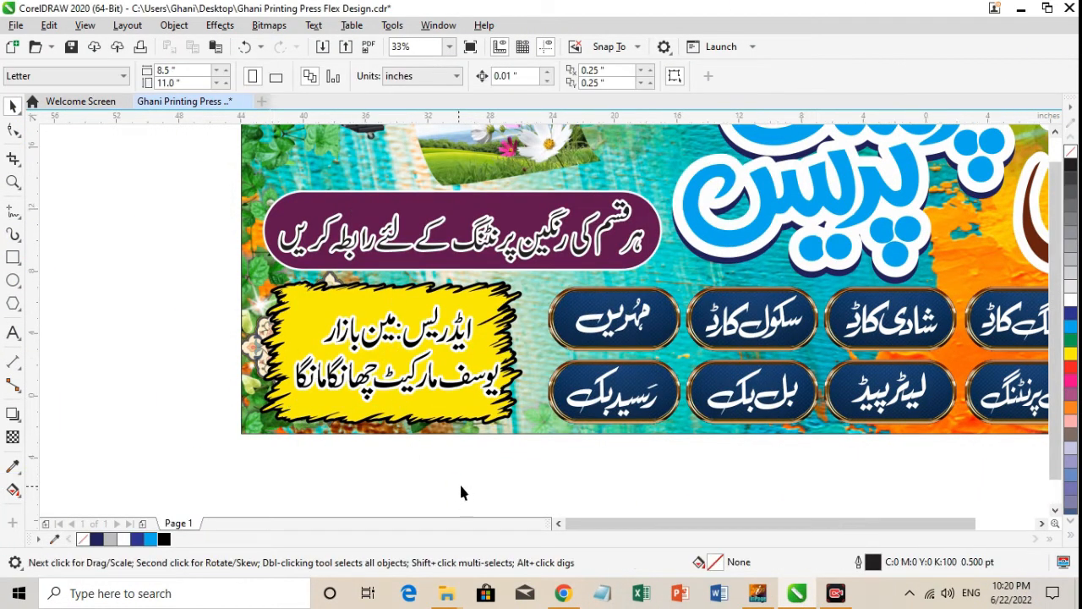
# Save the finished banner layout to its existing file.
pyautogui.press('F4')
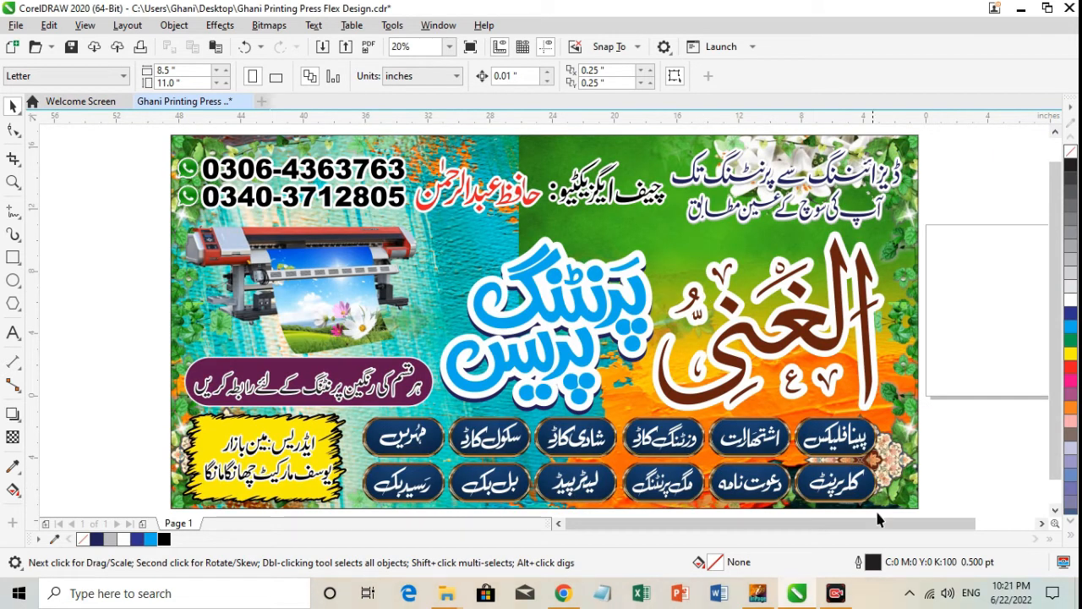
pyautogui.hotkey('ctrl', 's')
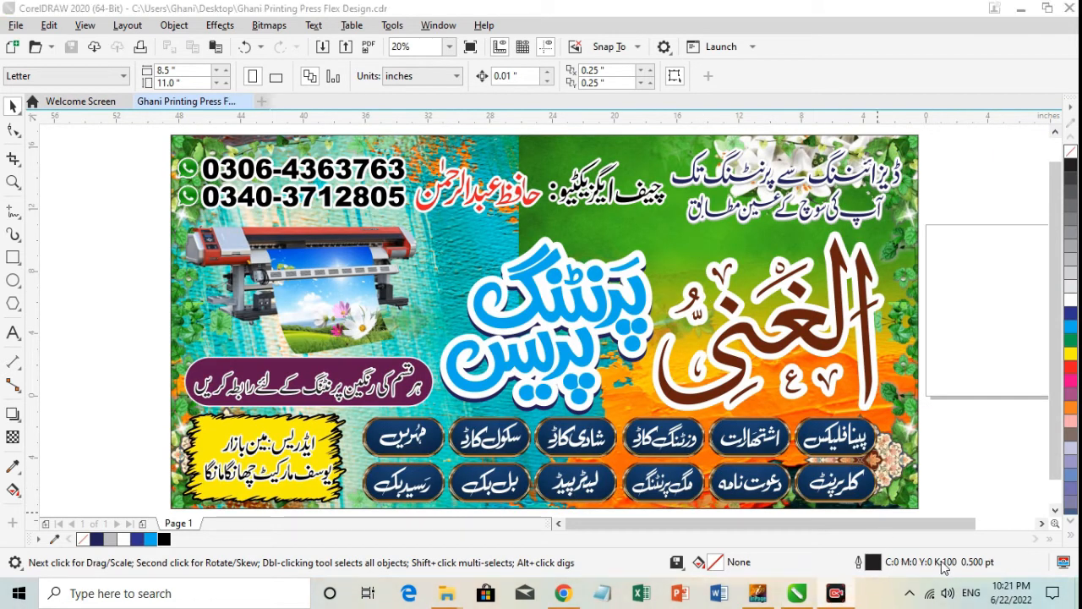